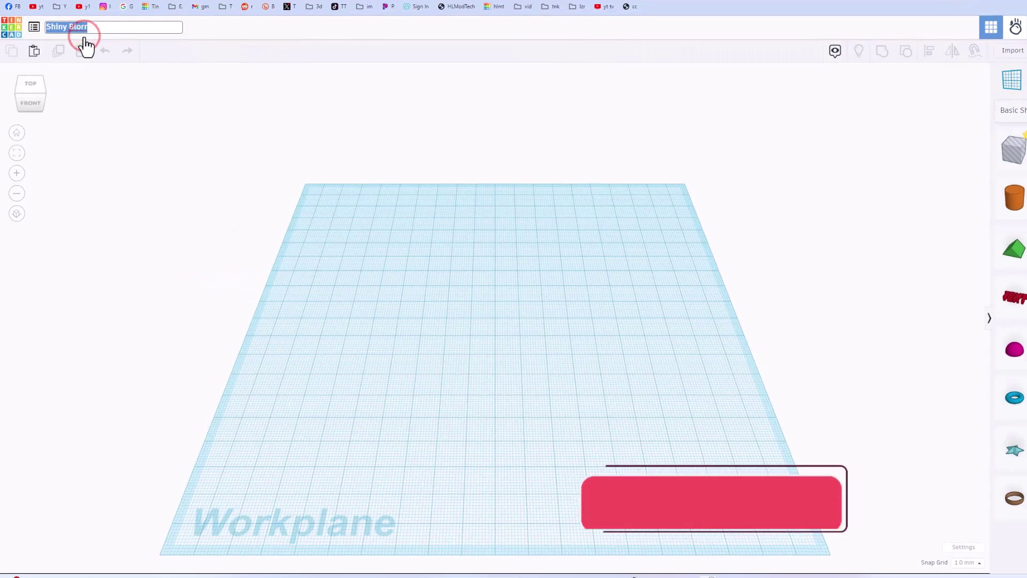
Name the design "tube trick" and place a tube with 64 sides on the workplane
{"action": "type", "text": "tube trick"}
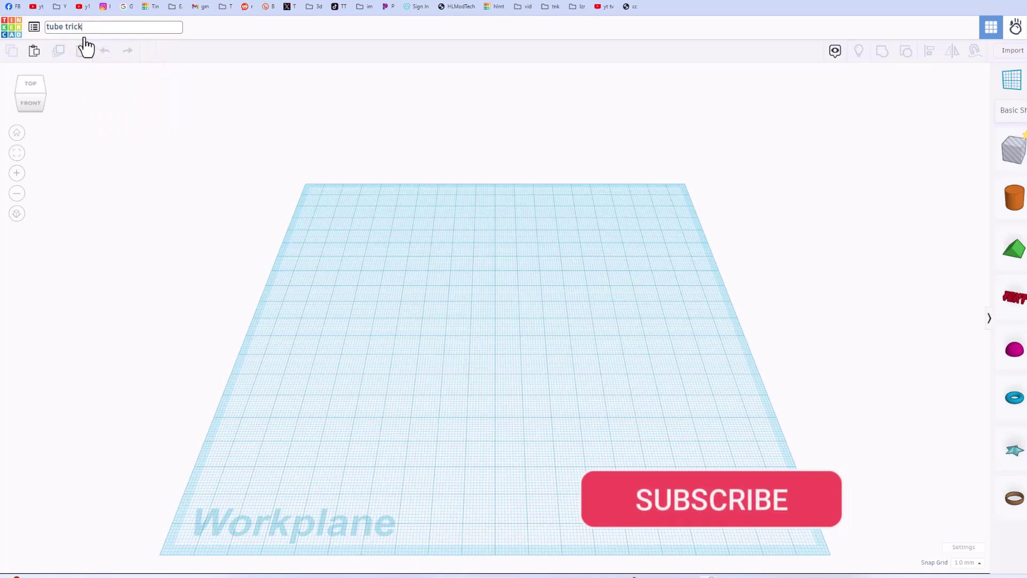
{"action": "left_click", "coordinate": [1026, 398]}
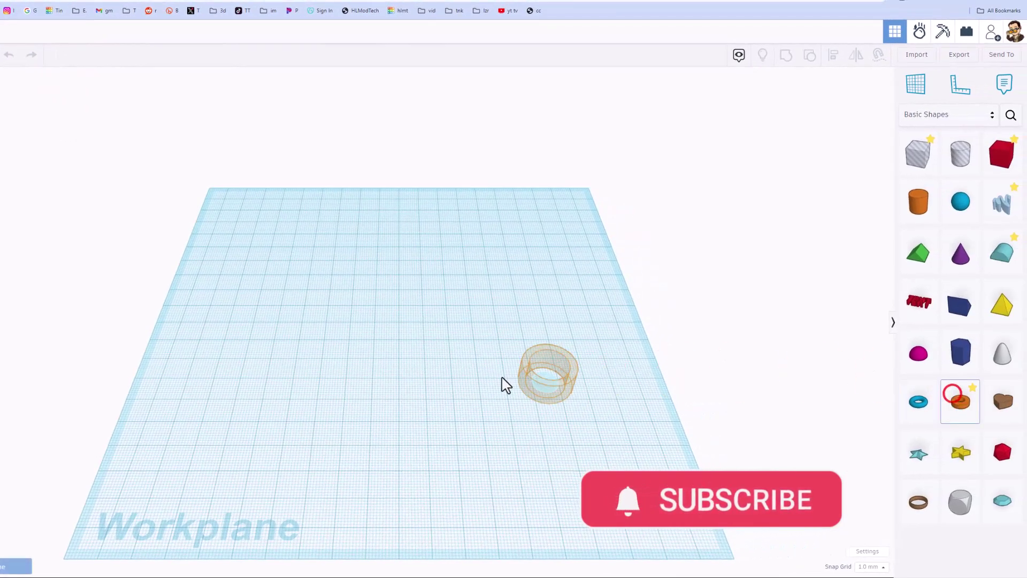
{"action": "left_click", "coordinate": [456, 339]}
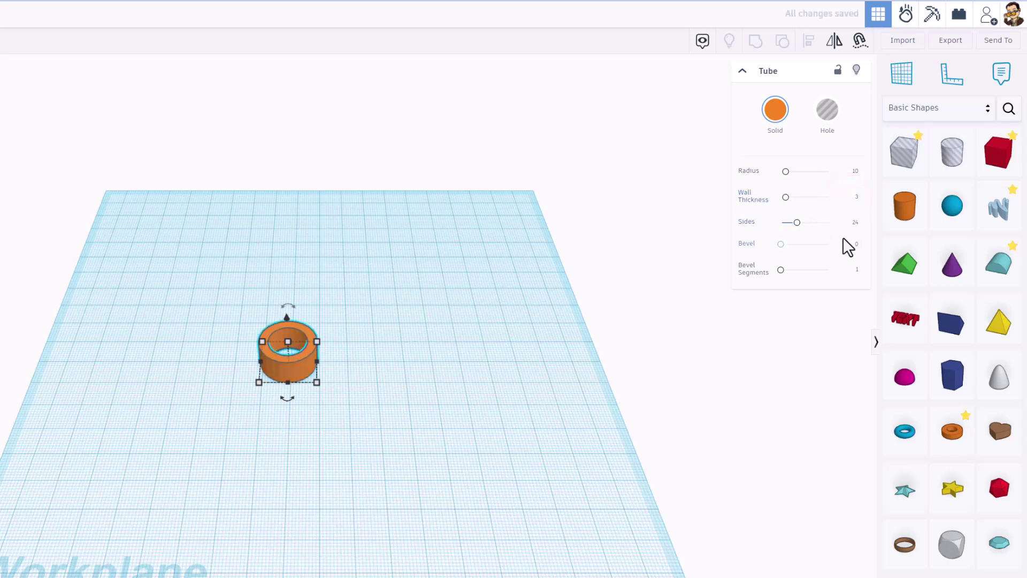
{"action": "left_click_drag", "start_coordinate": [797, 222], "coordinate": [833, 225]}
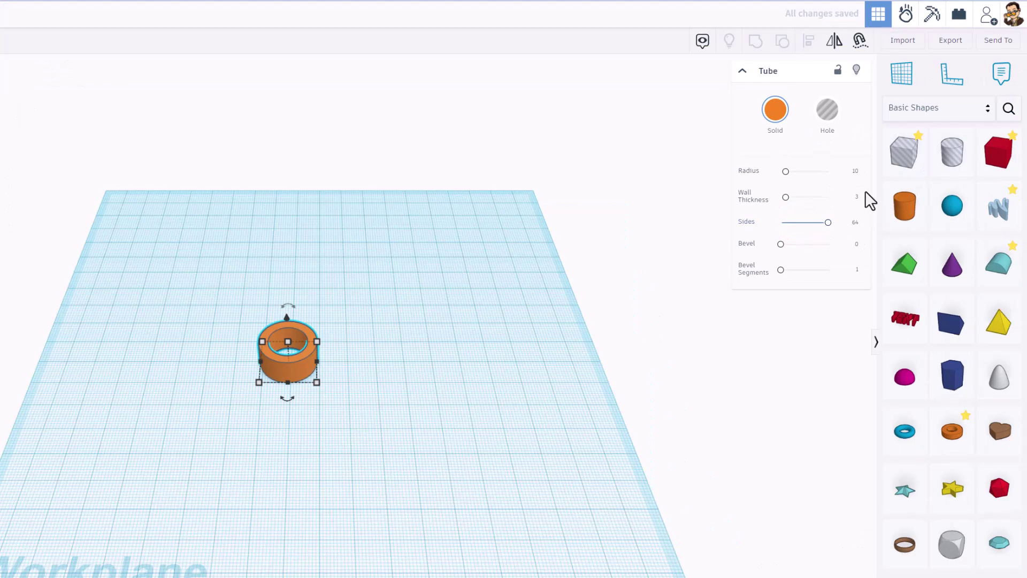
Place a box hole over the front part of the tube and set its depth to 10 mm
{"action": "left_click_drag", "start_coordinate": [888, 159], "coordinate": [297, 370]}
{"action": "right_click_drag", "start_coordinate": [371, 354], "coordinate": [337, 367]}
{"action": "left_click", "coordinate": [305, 360]}
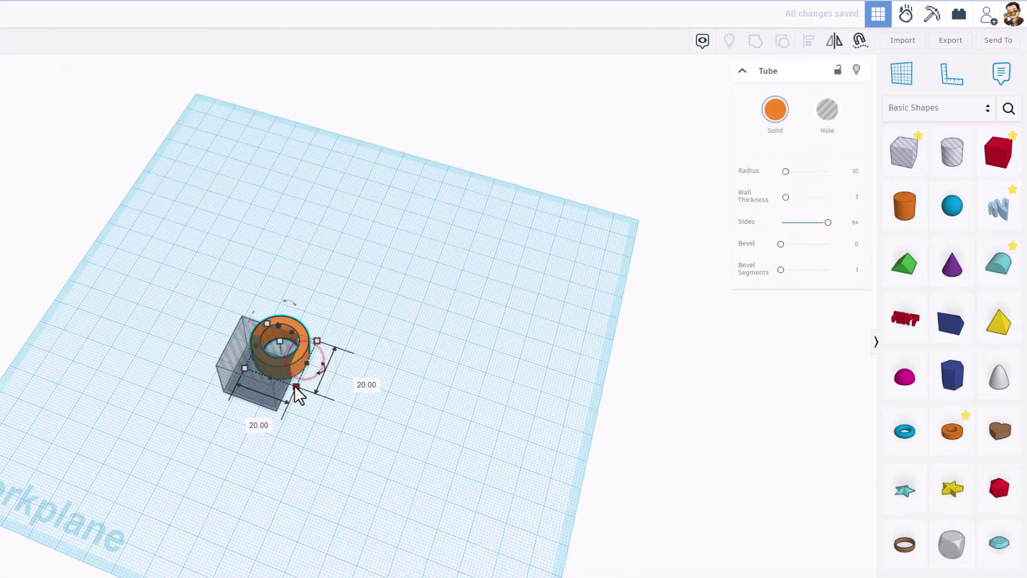
{"action": "left_click", "coordinate": [247, 386]}
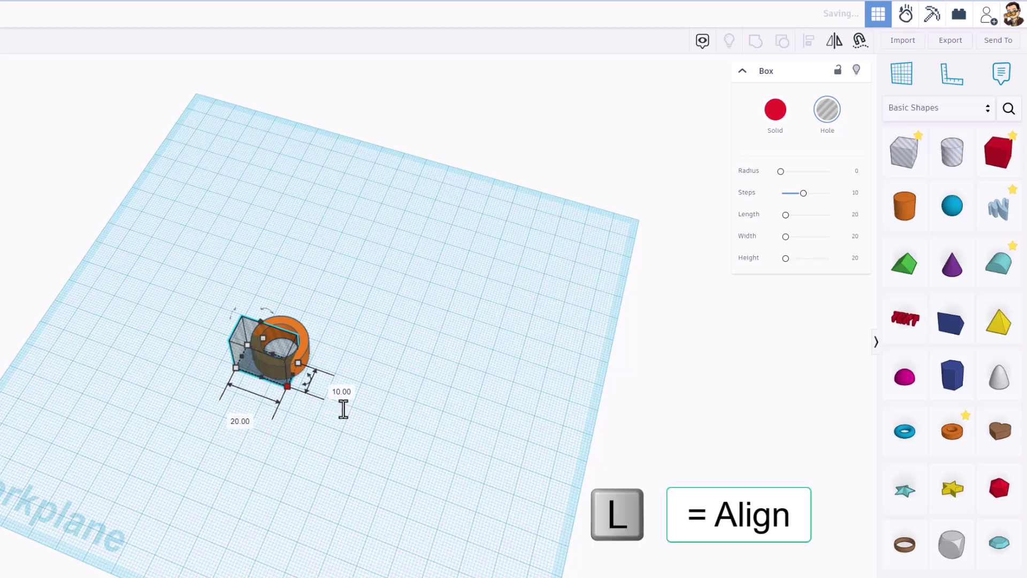
Align the box hole with the front half of the tube and group both to cut a half ring
{"action": "left_click_drag", "start_coordinate": [436, 284], "coordinate": [270, 388]}
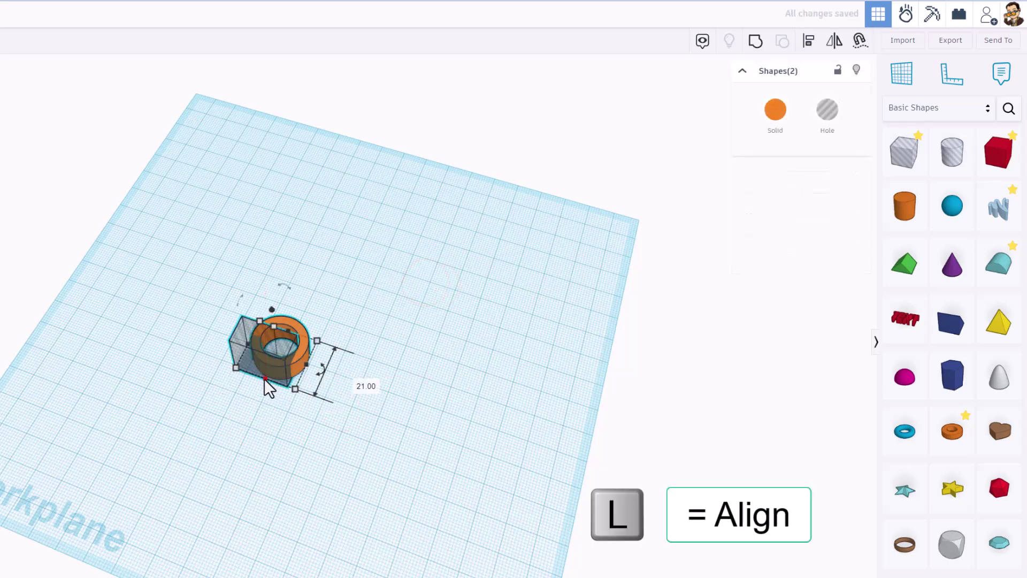
{"action": "key", "text": "l"}
{"action": "left_click", "coordinate": [260, 392]}
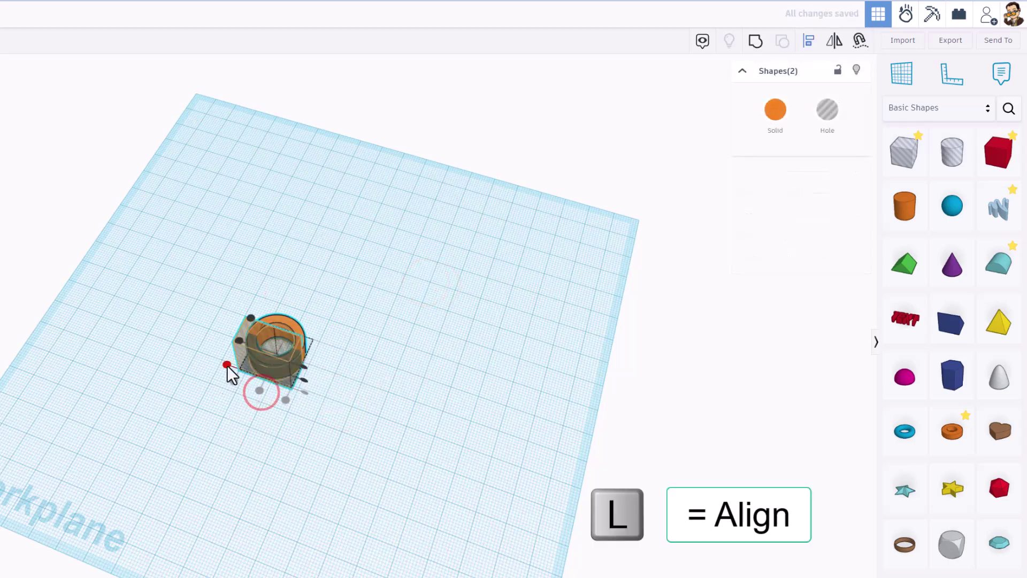
{"action": "left_click", "coordinate": [227, 366]}
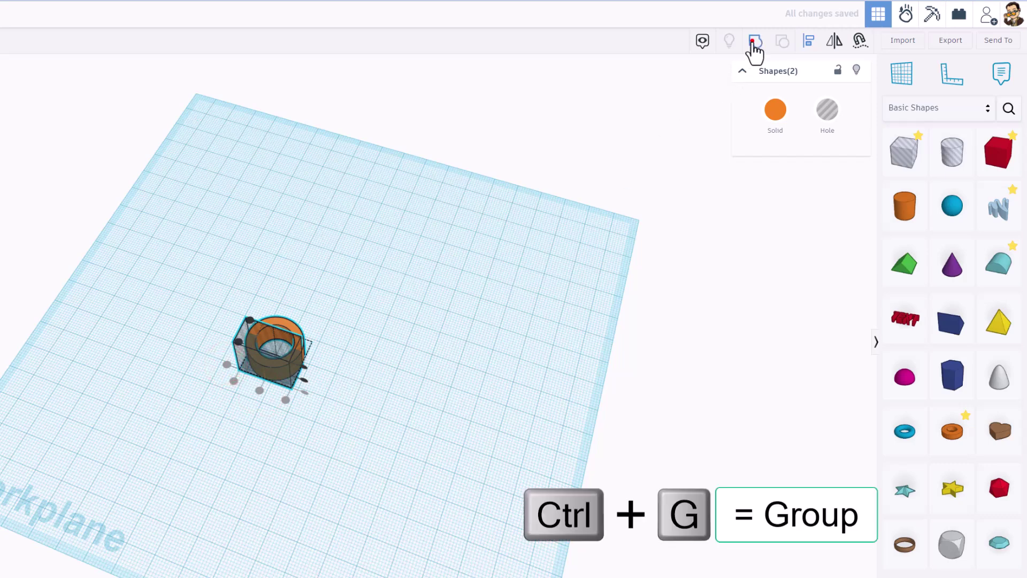
{"action": "left_click", "coordinate": [756, 41]}
Export the selected half ring as an SVG and save it as tube trick.svg in Downloads
{"action": "right_click_drag", "start_coordinate": [426, 301], "coordinate": [298, 419]}
{"action": "scroll", "coordinate": [287, 369], "scroll_direction": "up", "scroll_amount": 3}
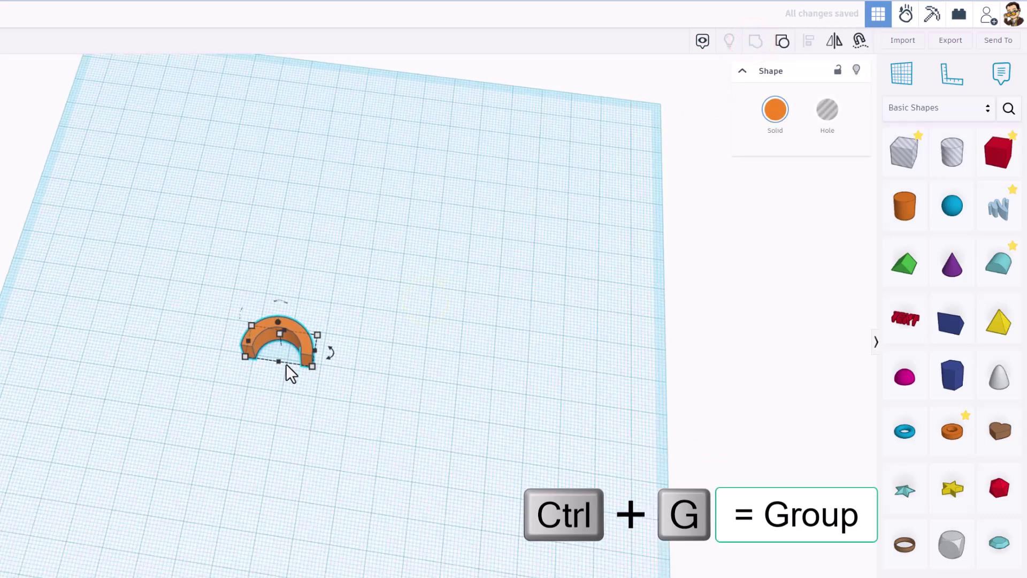
{"action": "right_click_drag", "start_coordinate": [287, 367], "coordinate": [322, 342]}
{"action": "left_click", "coordinate": [322, 342]}
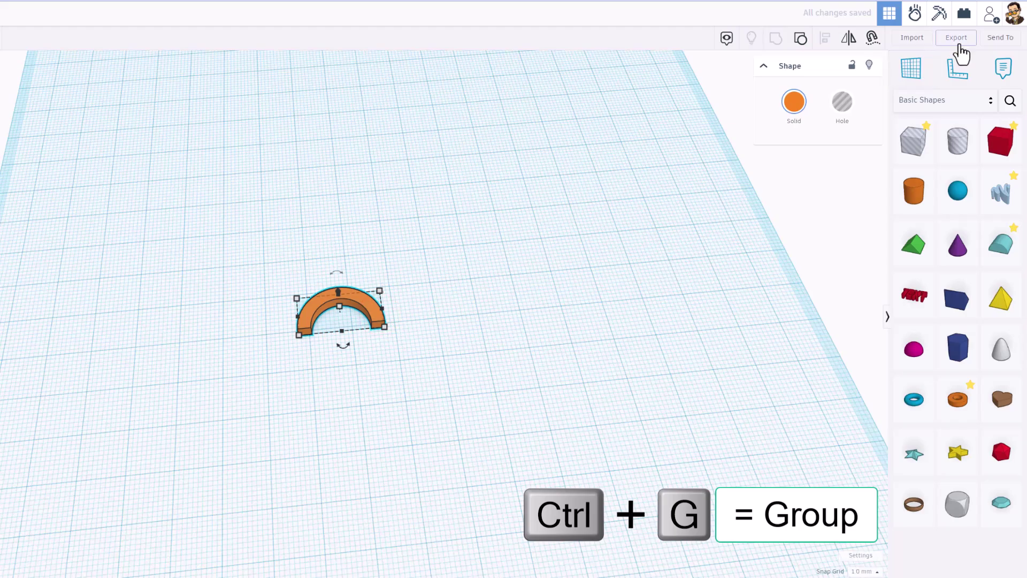
{"action": "left_click", "coordinate": [960, 38]}
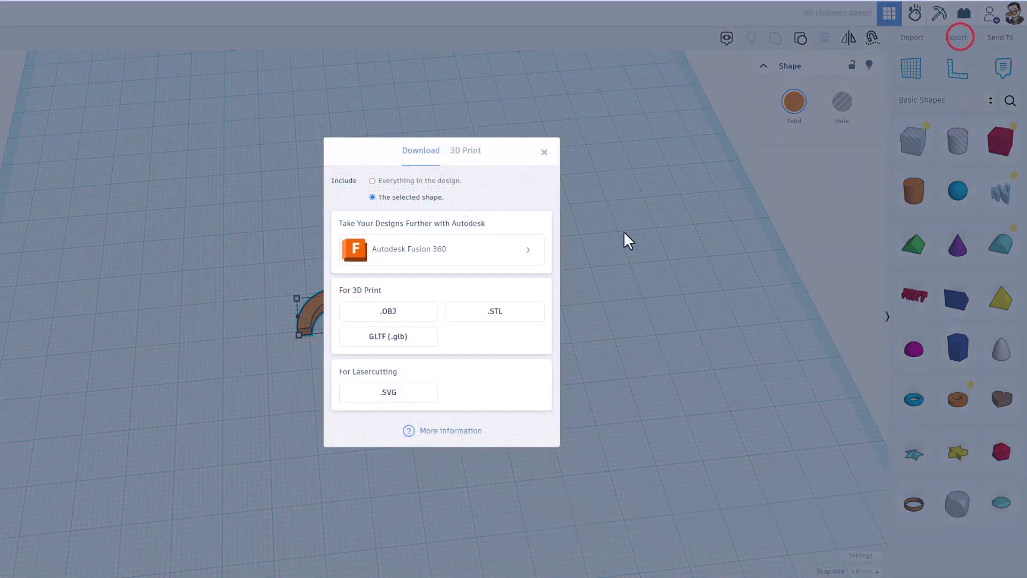
{"action": "left_click", "coordinate": [394, 393]}
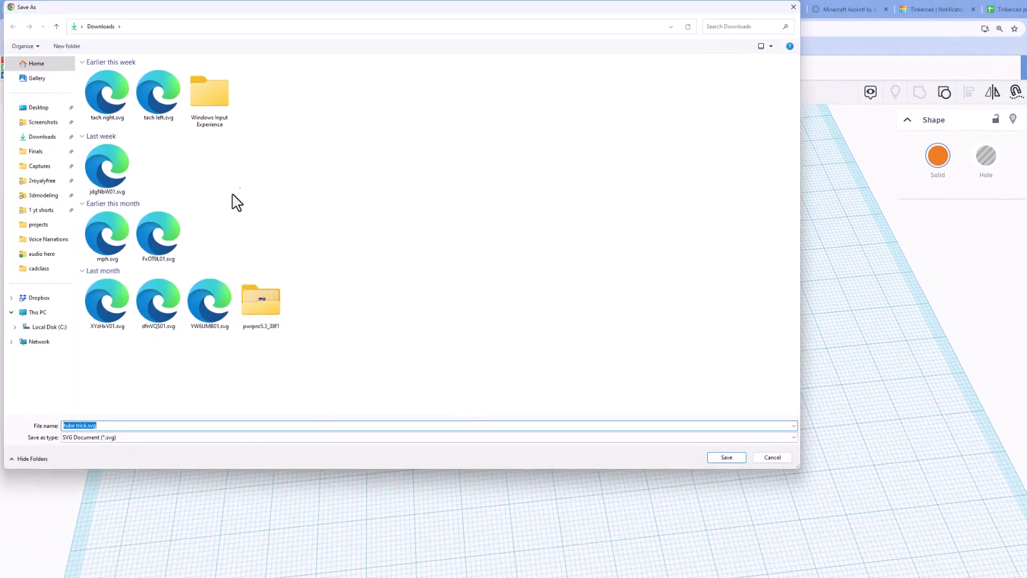
{"action": "left_click", "coordinate": [725, 458]}
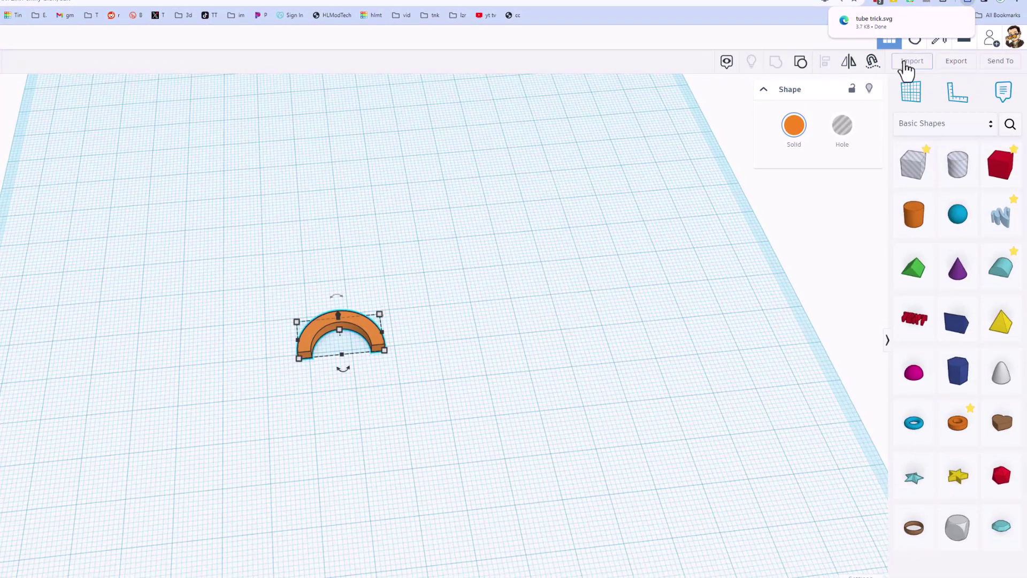
Import tube trick.svg from Downloads at 100% scale, centered on the art
{"action": "left_click", "coordinate": [904, 61]}
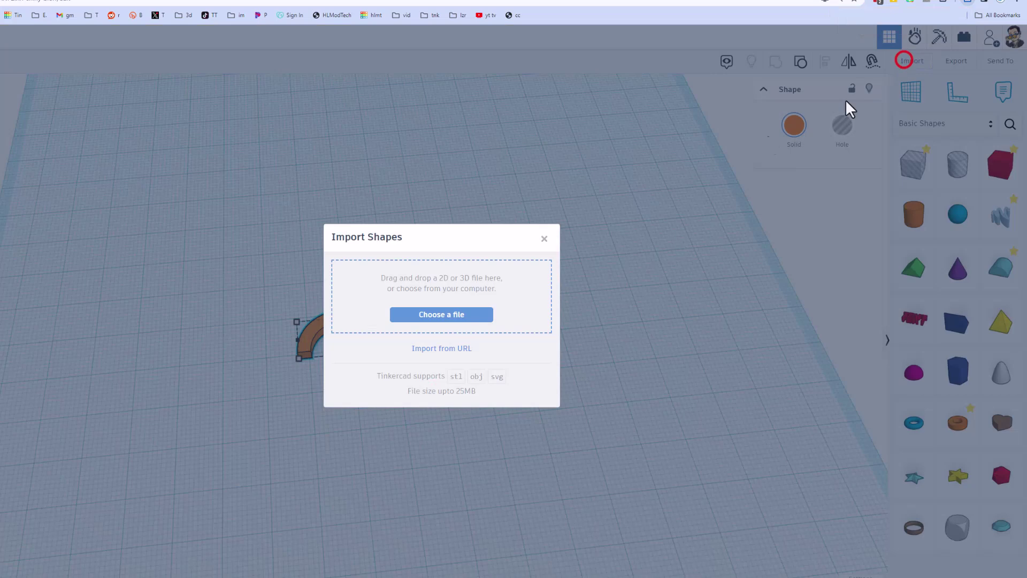
{"action": "left_click", "coordinate": [444, 315]}
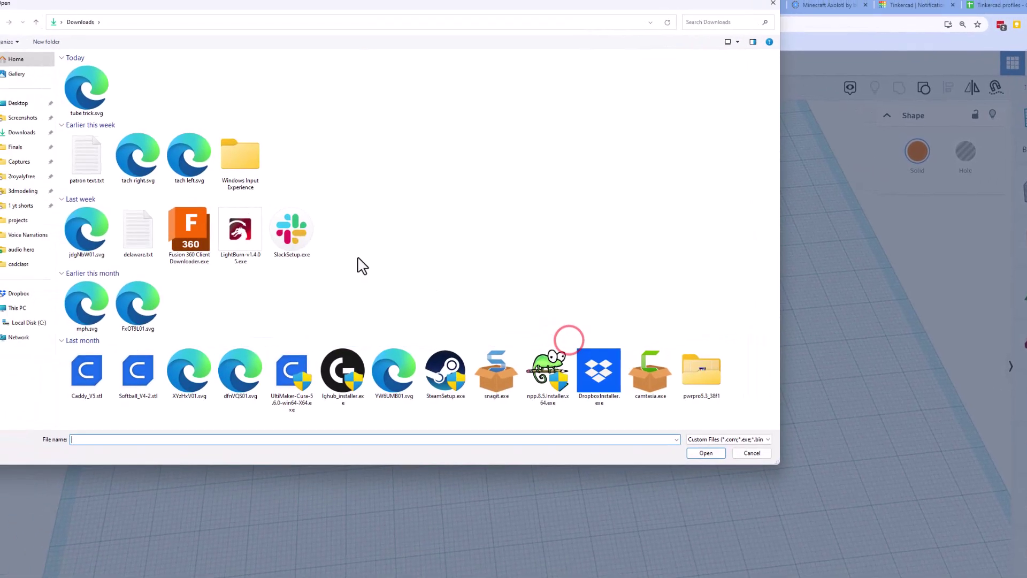
{"action": "double_click", "coordinate": [101, 89]}
{"action": "left_click", "coordinate": [555, 332]}
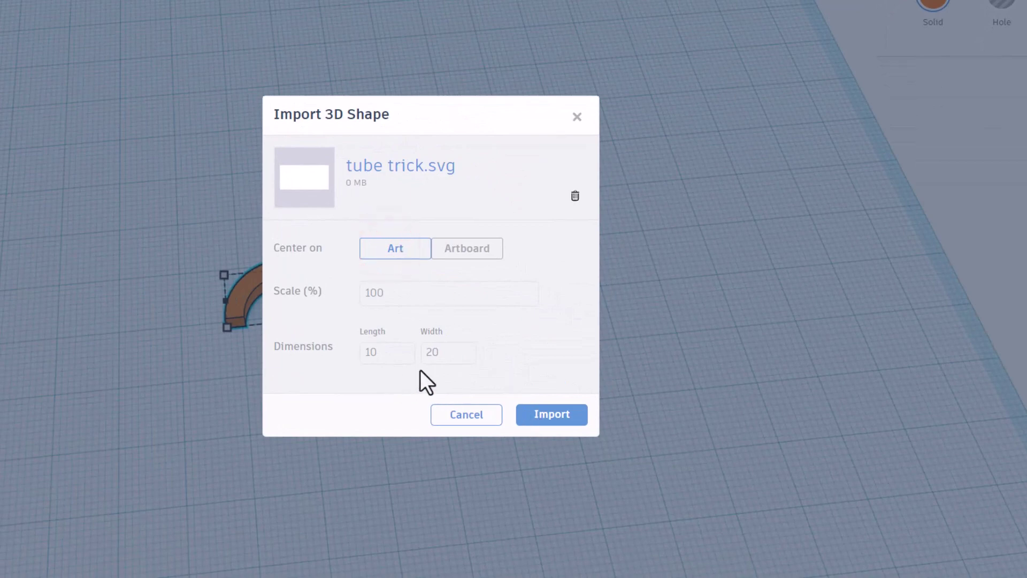
{"action": "left_click", "coordinate": [560, 418]}
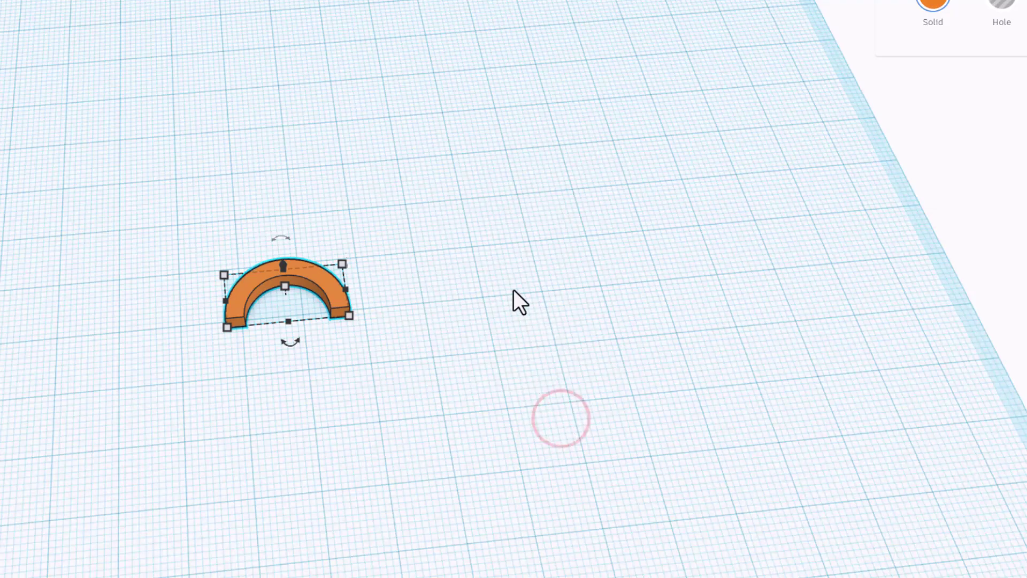
{"action": "key", "text": "ctrl+shift+h"}
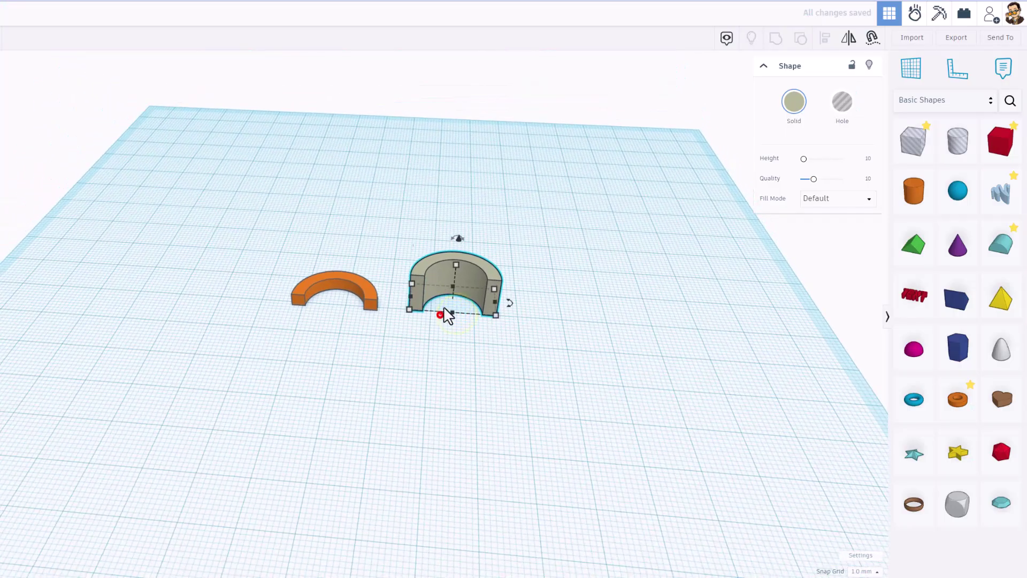
Lower the imported half ring to roughly the orange one's height and duplicate it in place
{"action": "left_click", "coordinate": [440, 314]}
{"action": "left_click", "coordinate": [459, 265]}
{"action": "left_click_drag", "start_coordinate": [457, 268], "coordinate": [454, 297]}
{"action": "left_click", "coordinate": [439, 316]}
{"action": "left_click", "coordinate": [418, 295]}
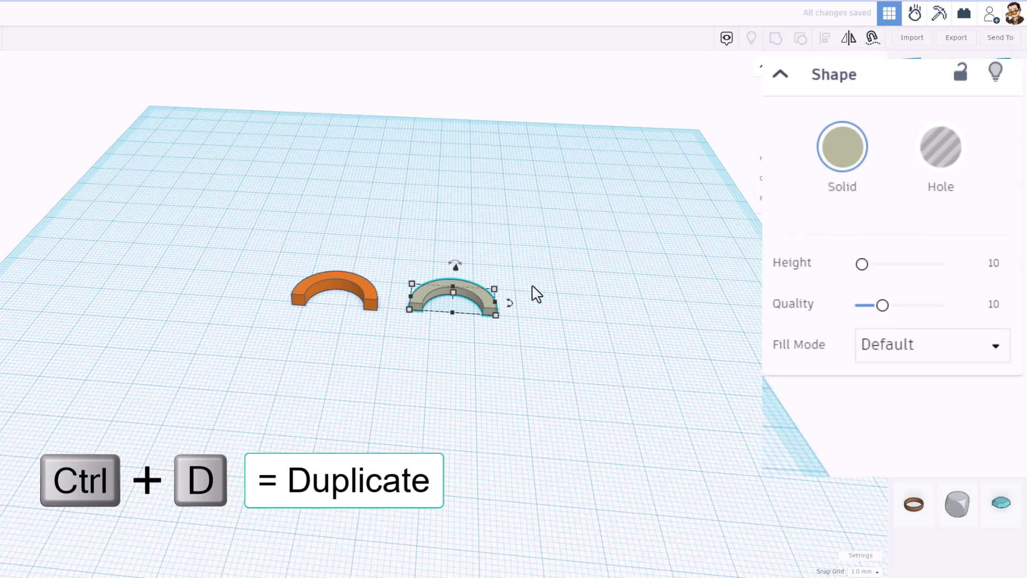
Set the copy's fill mode to Outer Line with sharp corners, line width 1 and quality 24
{"action": "left_click", "coordinate": [889, 346]}
{"action": "left_click", "coordinate": [878, 415]}
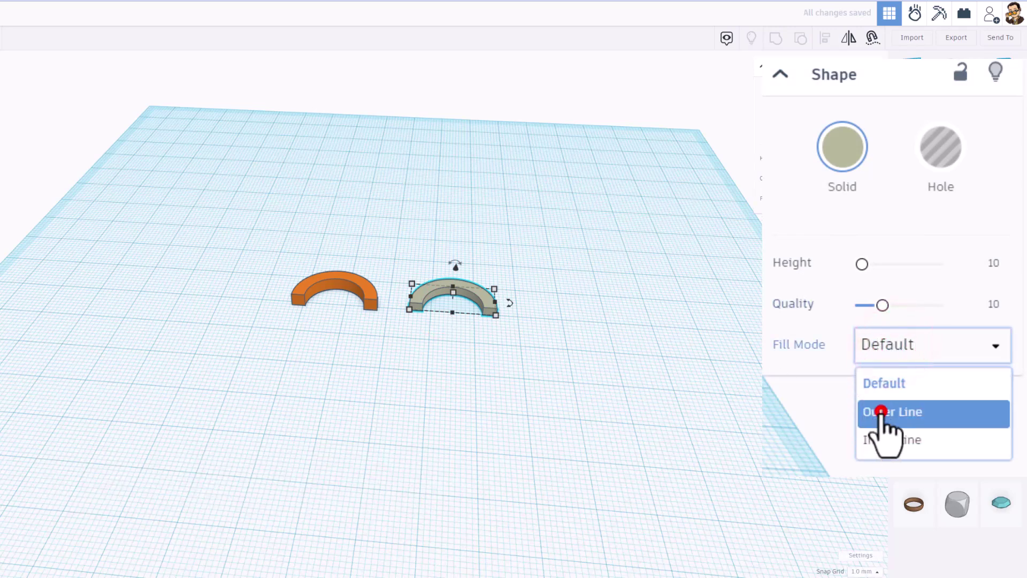
{"action": "left_click", "coordinate": [996, 426]}
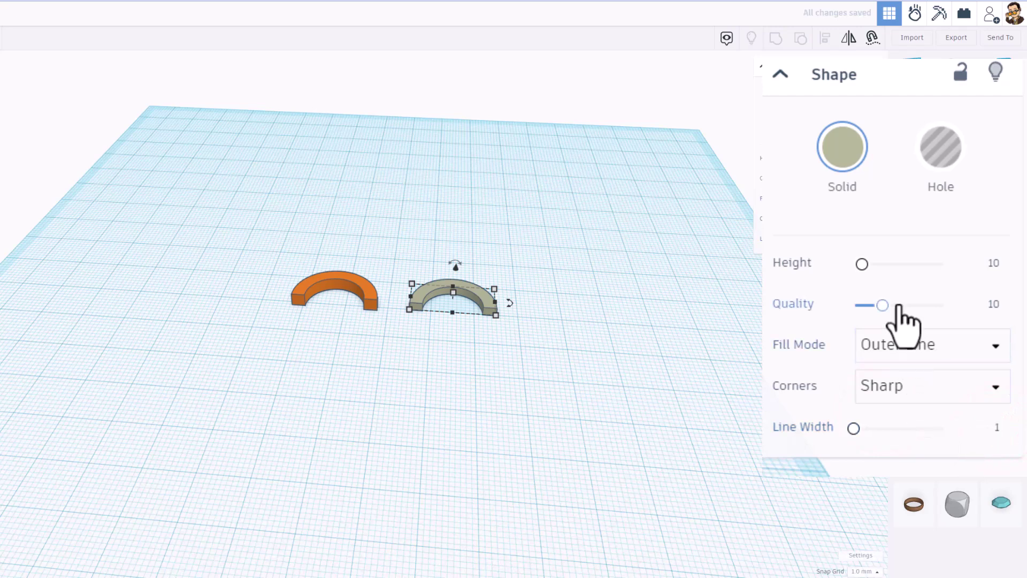
{"action": "left_click_drag", "start_coordinate": [885, 304], "coordinate": [971, 302]}
Recolor the outlined half ring copy with a custom blue
{"action": "left_click", "coordinate": [843, 146]}
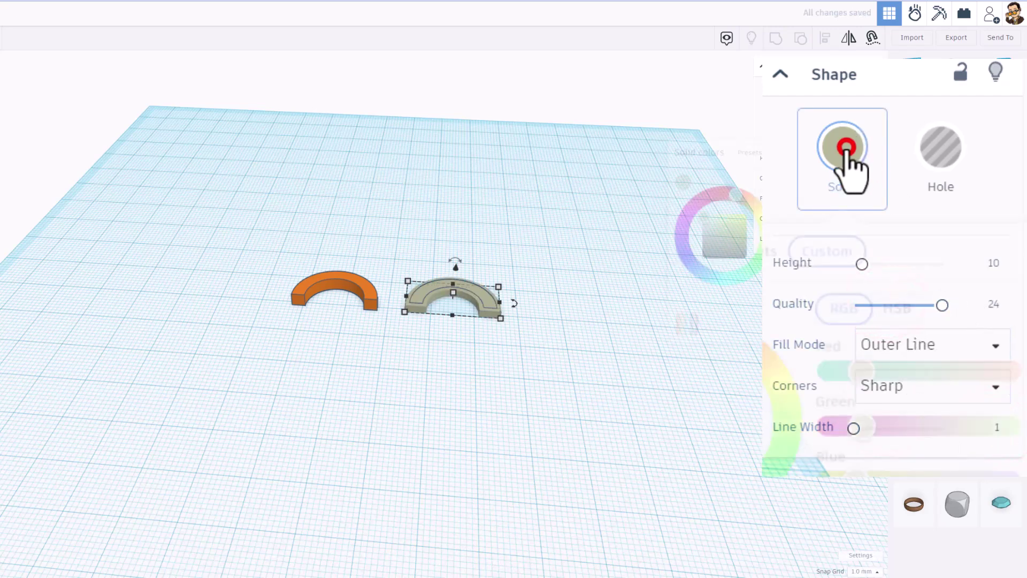
{"action": "left_click", "coordinate": [692, 264]}
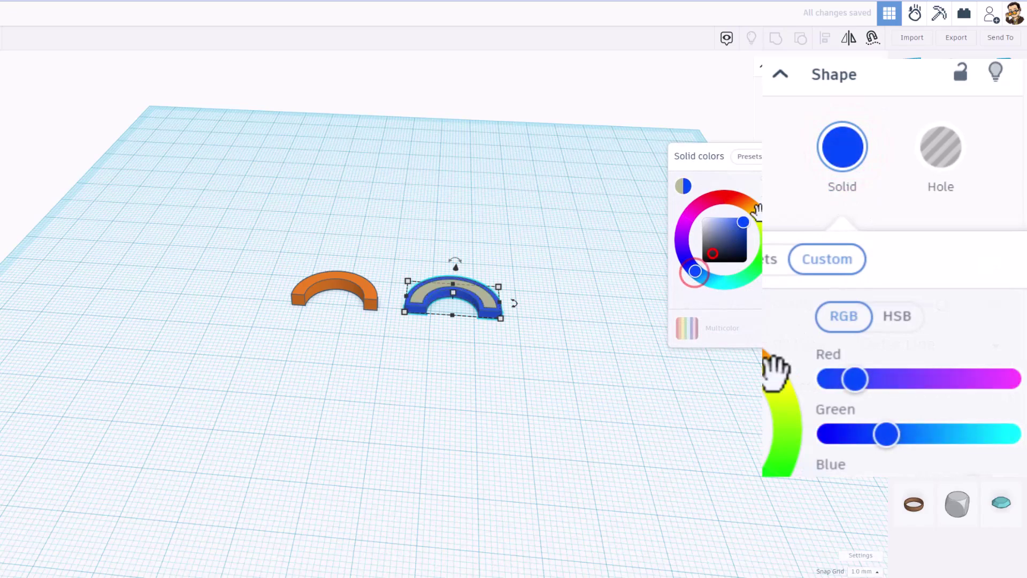
{"action": "left_click", "coordinate": [601, 242]}
{"action": "scroll", "coordinate": [482, 351], "scroll_direction": "up", "scroll_amount": 10}
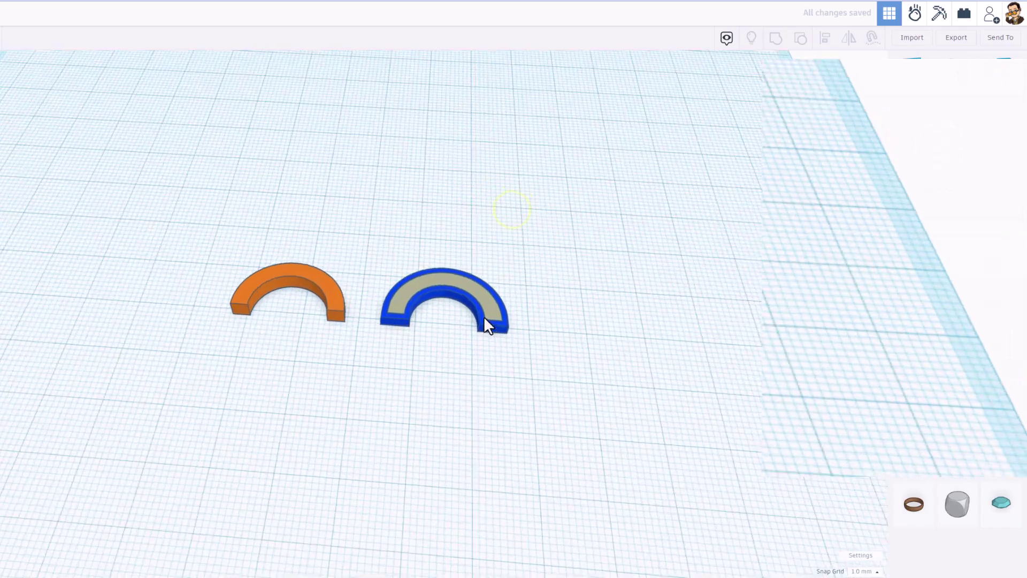
Raise the blue outline's height to 3 mm so its walls stand above the beige half ring
{"action": "right_click_drag", "start_coordinate": [436, 281], "coordinate": [384, 300]}
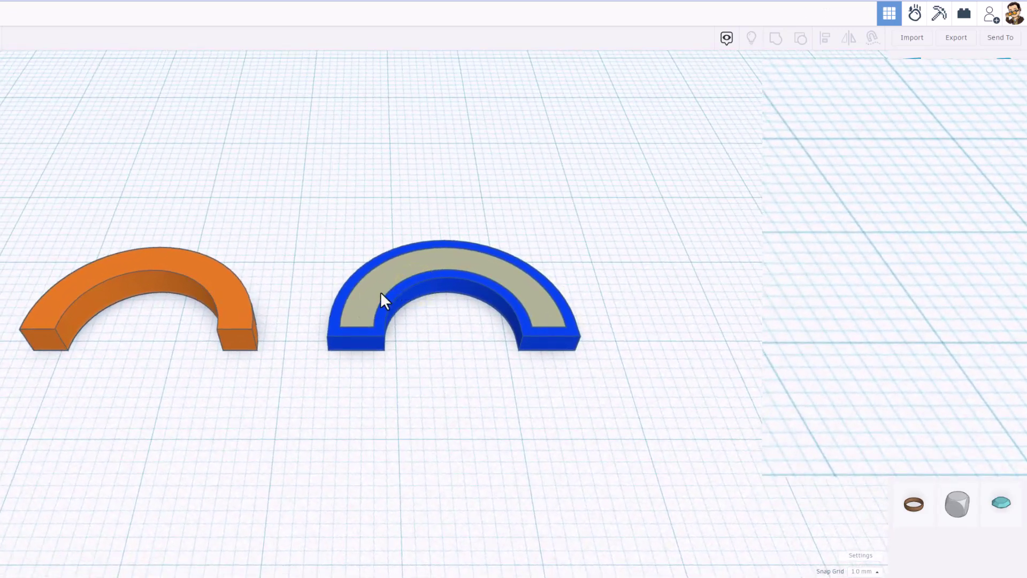
{"action": "left_click", "coordinate": [442, 303]}
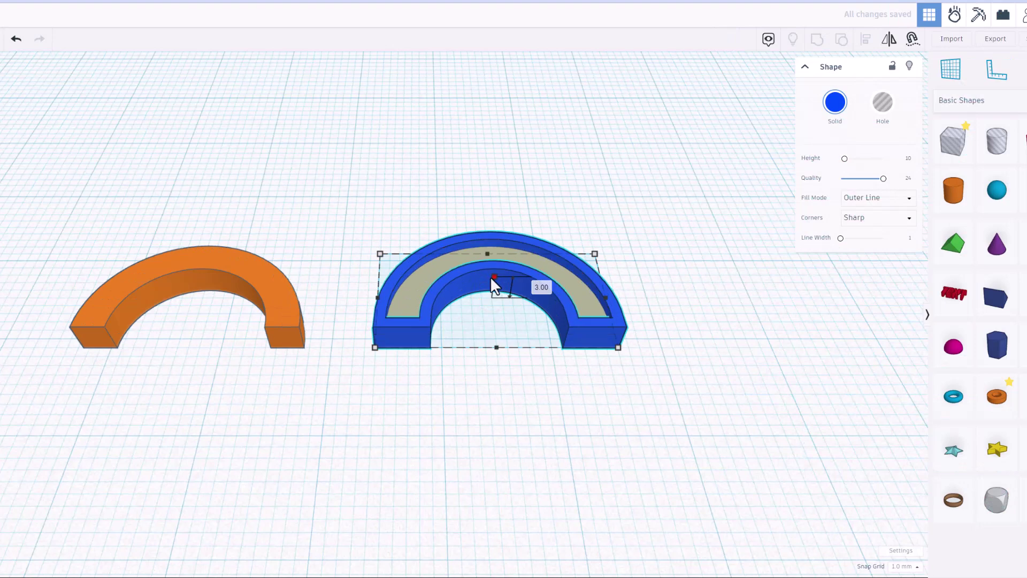
{"action": "right_click_drag", "start_coordinate": [456, 316], "coordinate": [619, 316]}
{"action": "left_click", "coordinate": [620, 315]}
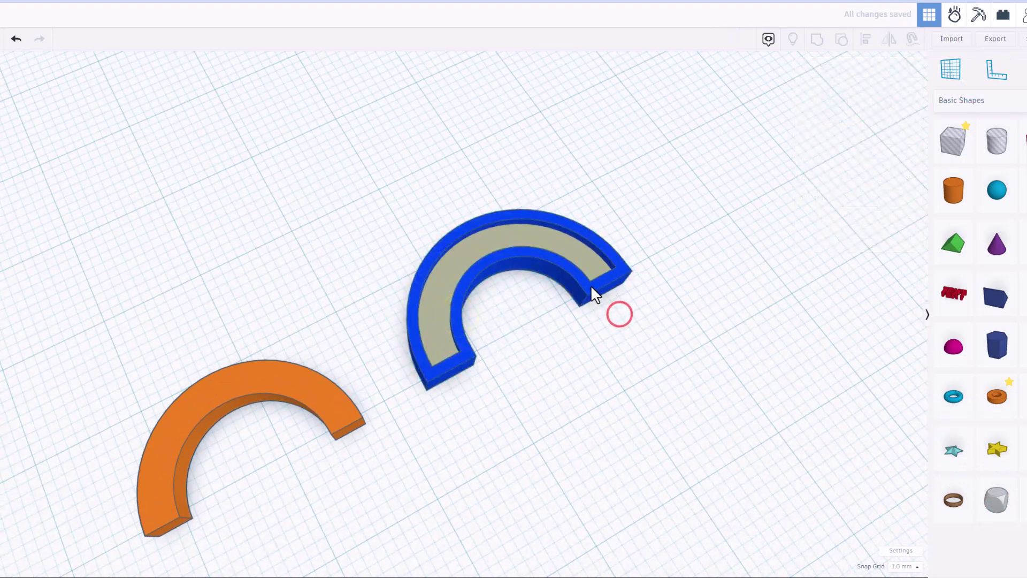
{"action": "right_click_drag", "start_coordinate": [550, 341], "coordinate": [317, 348]}
Ungroup the orange half ring and move its box hole over the open ends of the blue outline
{"action": "left_click", "coordinate": [296, 345]}
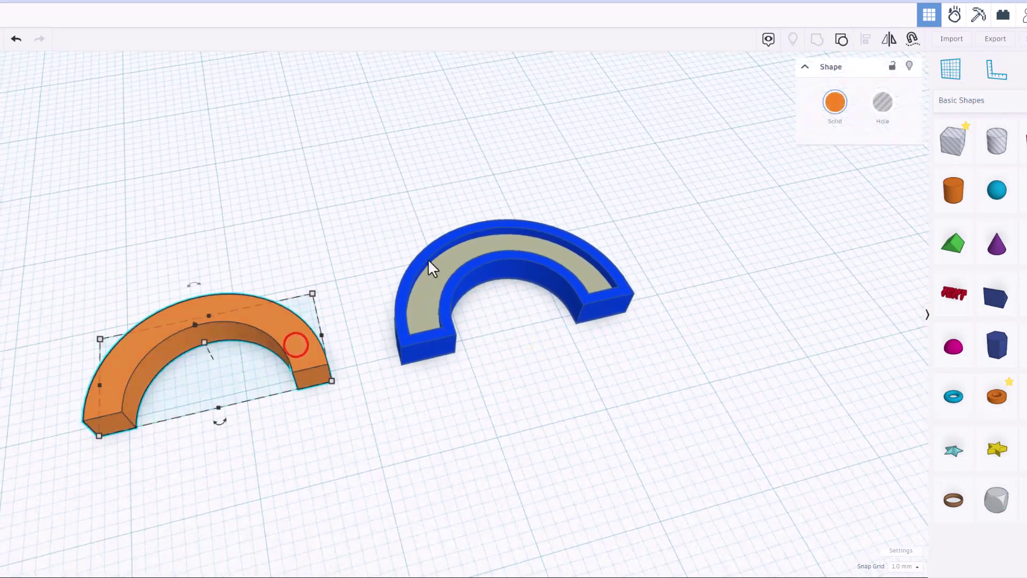
{"action": "left_click", "coordinate": [841, 39]}
{"action": "left_click", "coordinate": [544, 412]}
{"action": "left_click_drag", "start_coordinate": [334, 444], "coordinate": [673, 368]}
{"action": "right_click_drag", "start_coordinate": [669, 359], "coordinate": [426, 256]}
Hide the blue outline and place a workplane on the beige half ring's flat end face
{"action": "left_click", "coordinate": [426, 256]}
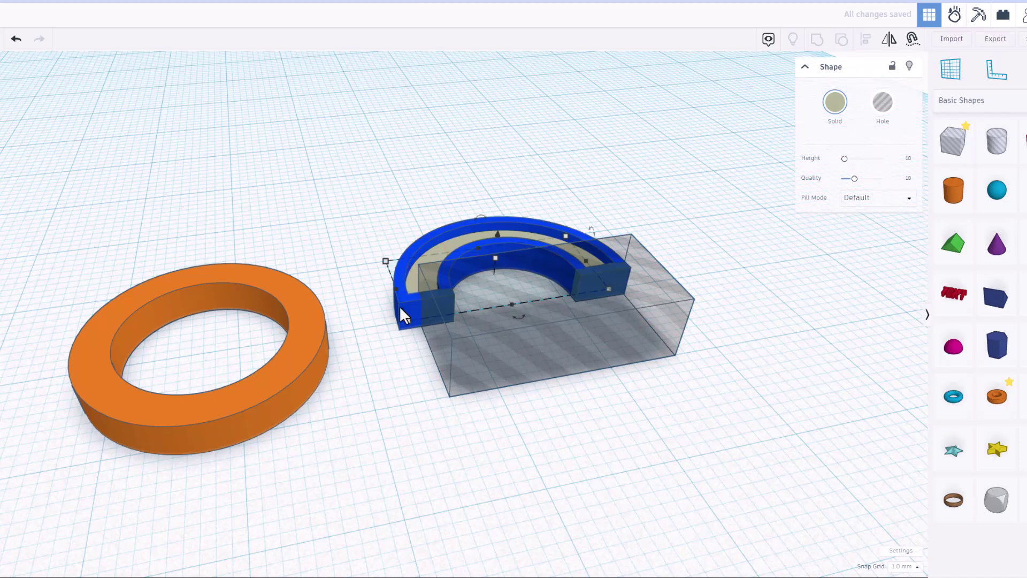
{"action": "key", "text": "w"}
{"action": "left_click", "coordinate": [403, 310]}
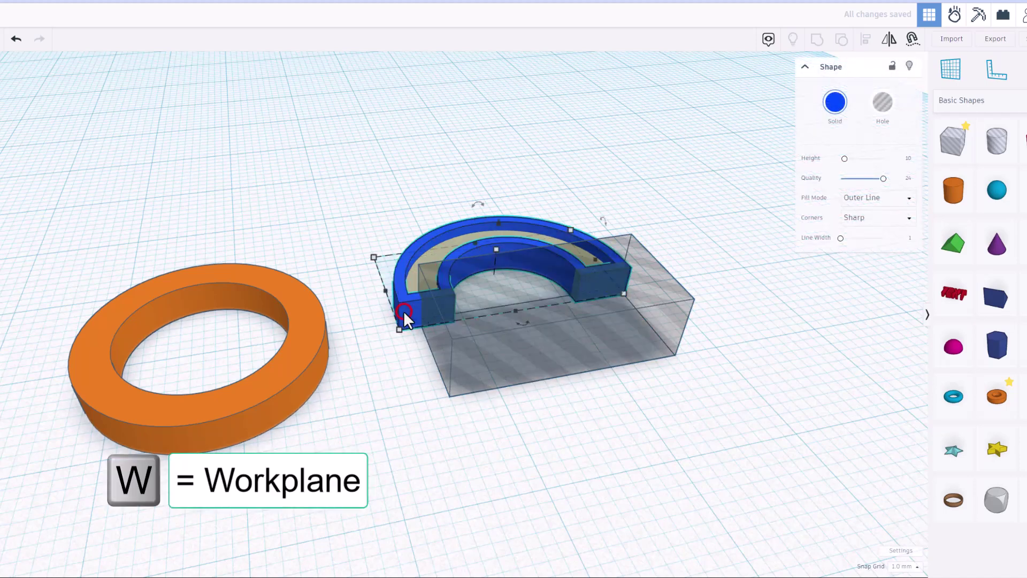
{"action": "left_click", "coordinate": [911, 63]}
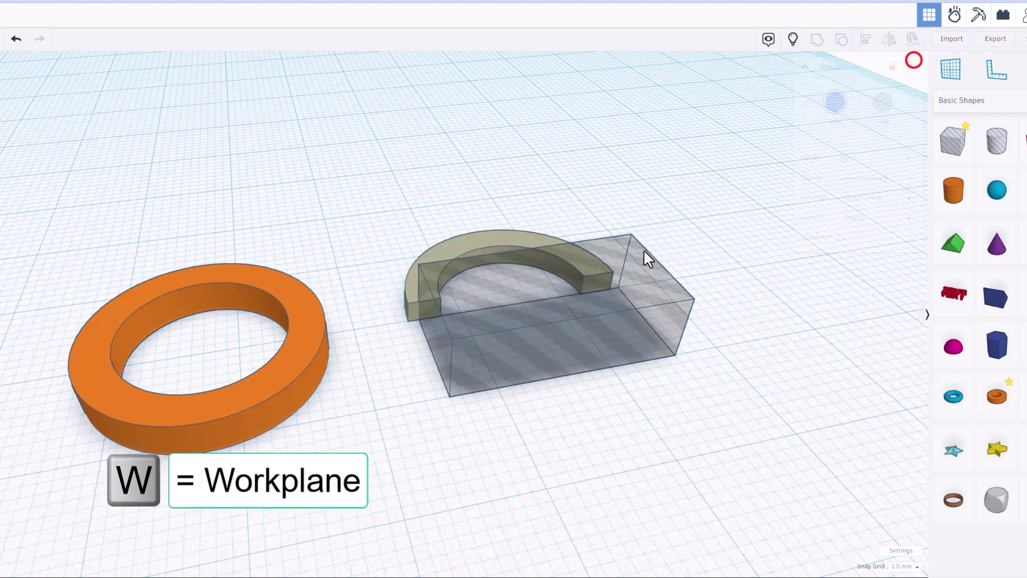
{"action": "left_click", "coordinate": [410, 312]}
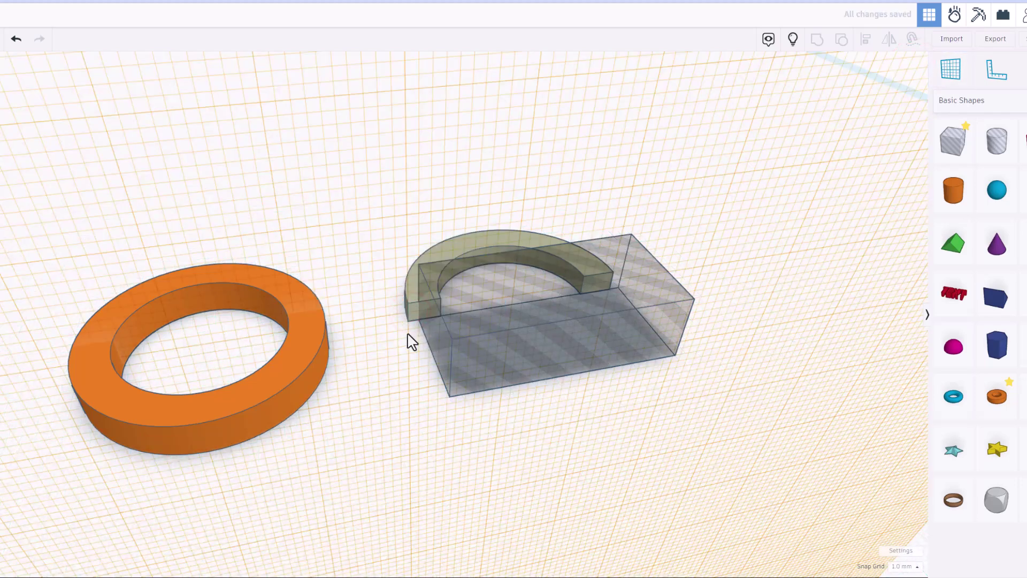
{"action": "right_click_drag", "start_coordinate": [405, 334], "coordinate": [390, 365]}
Widen the box hole past both ends of the blue outline and group the two to cut the ends open
{"action": "left_click", "coordinate": [626, 356]}
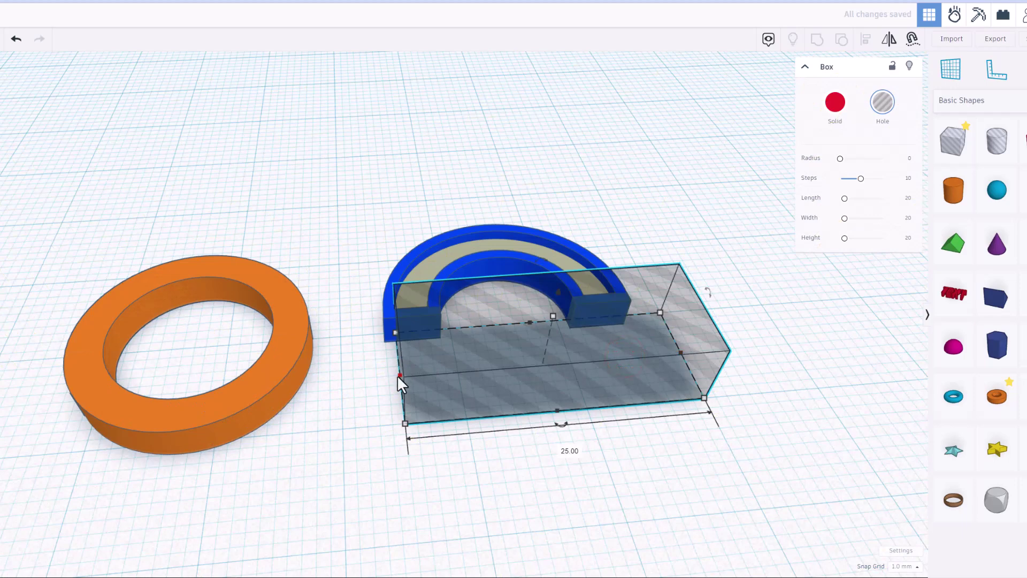
{"action": "left_click_drag", "start_coordinate": [399, 376], "coordinate": [367, 380]}
{"action": "left_click_drag", "start_coordinate": [358, 227], "coordinate": [387, 353]}
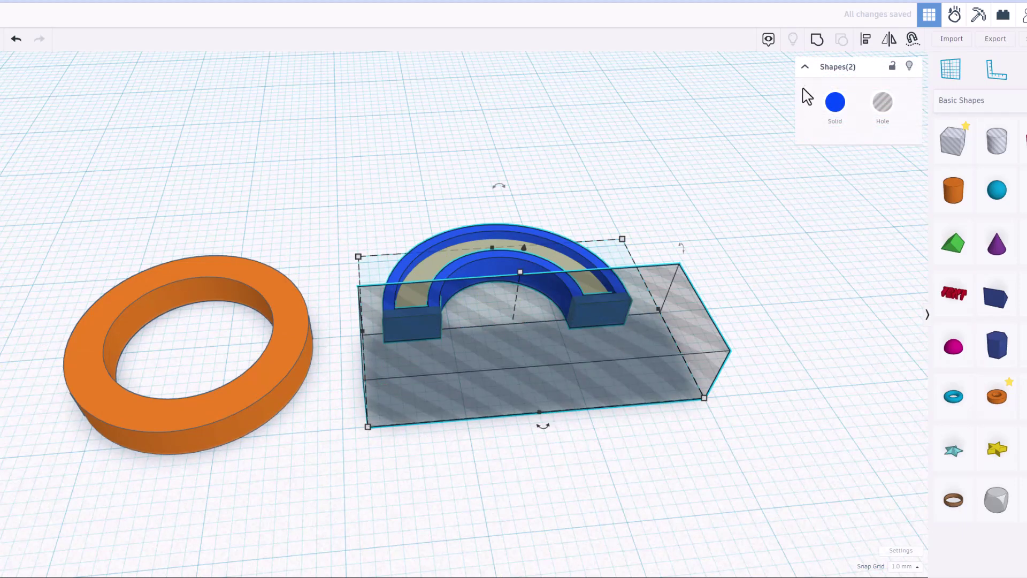
{"action": "left_click", "coordinate": [817, 40]}
{"action": "right_click_drag", "start_coordinate": [609, 259], "coordinate": [599, 185]}
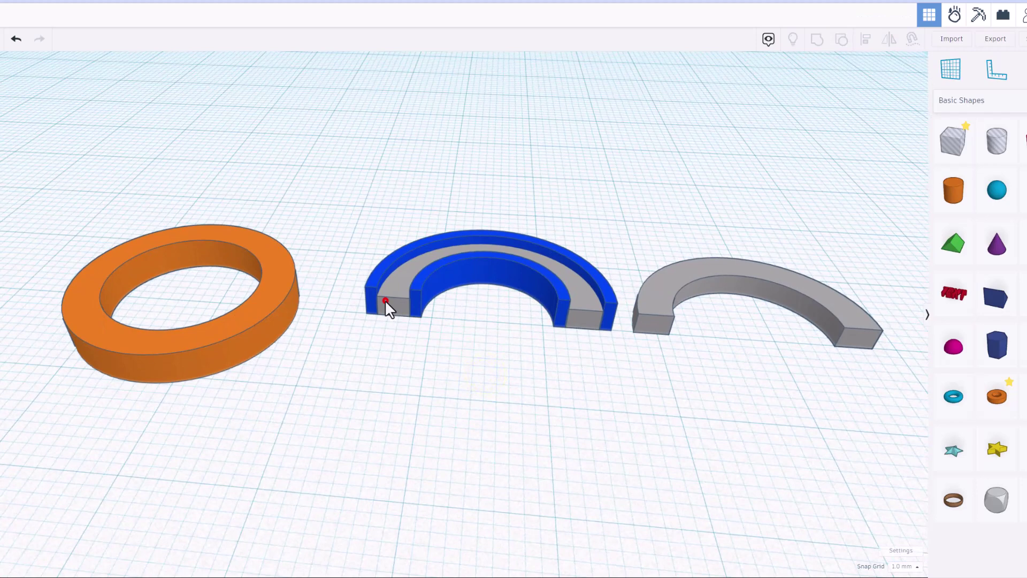
{"action": "left_click", "coordinate": [384, 301]}
{"action": "left_click", "coordinate": [367, 303]}
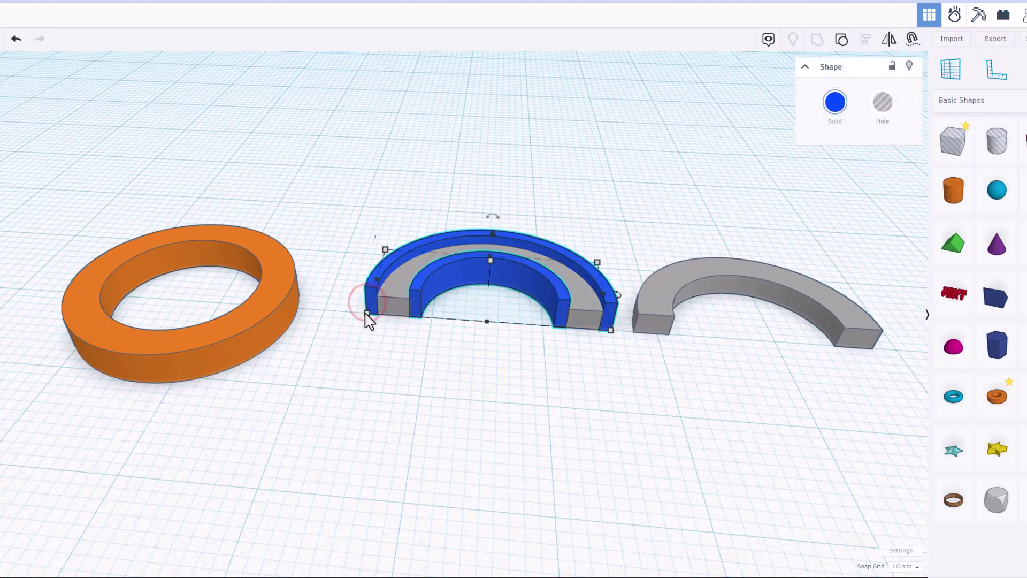
{"action": "mouse_move", "coordinate": [367, 315]}
{"action": "left_click", "coordinate": [705, 406]}
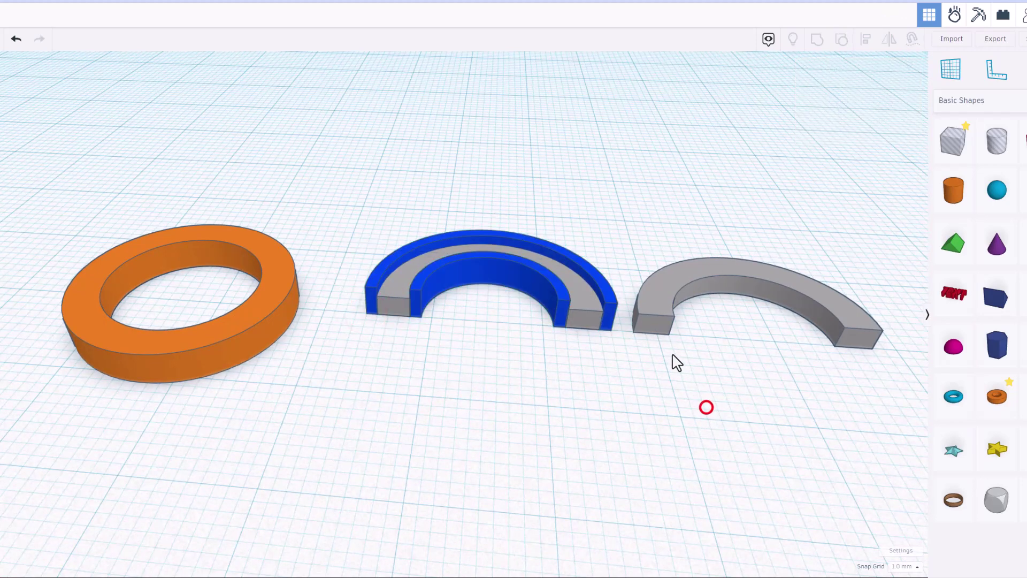
Recolour the imported grey half ring next to the finished channel with a custom blue
{"action": "left_click", "coordinate": [656, 328]}
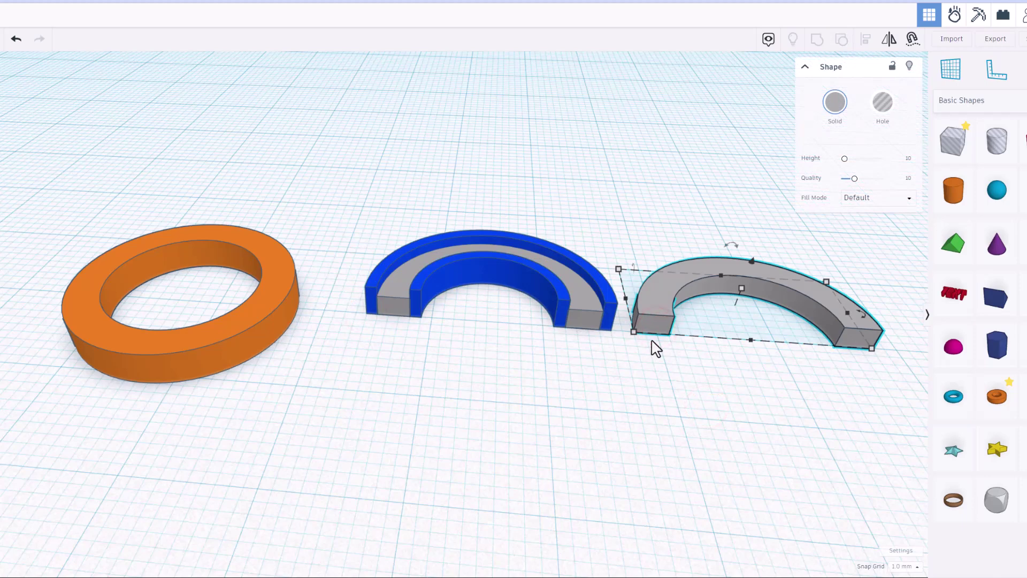
{"action": "left_click", "coordinate": [832, 104]}
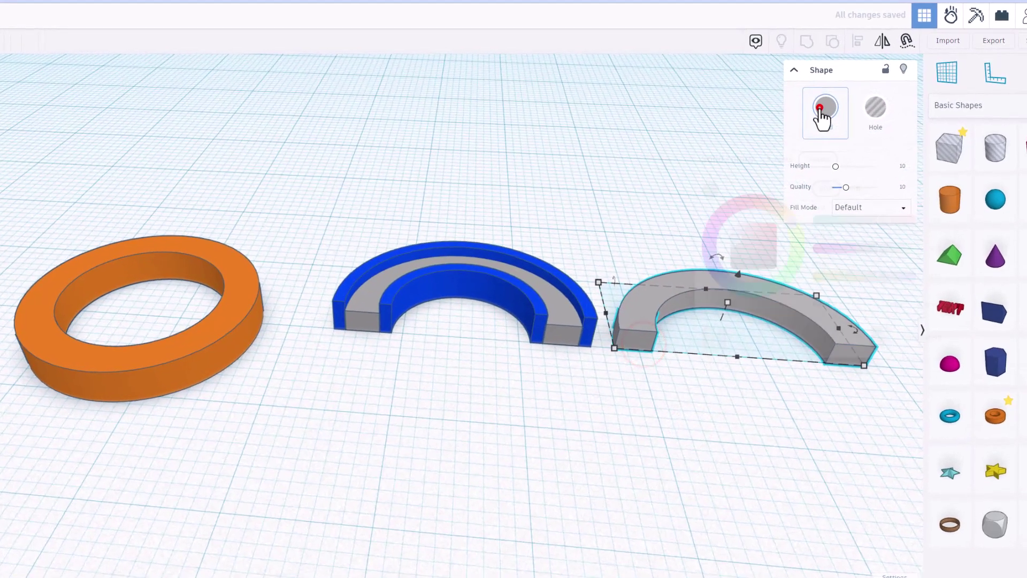
{"action": "left_click", "coordinate": [733, 264]}
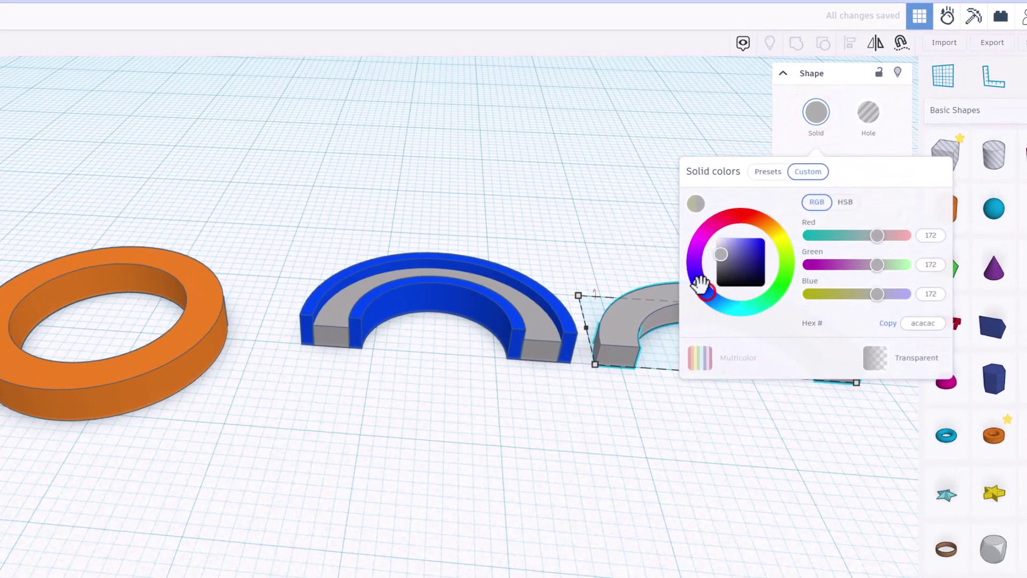
{"action": "left_click_drag", "start_coordinate": [721, 254], "coordinate": [785, 229]}
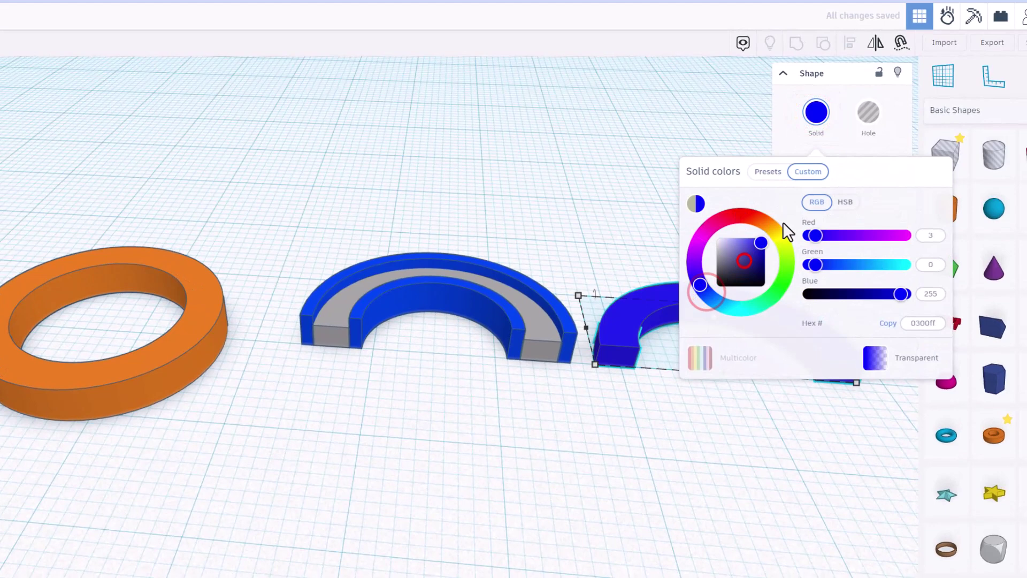
{"action": "left_click", "coordinate": [781, 396]}
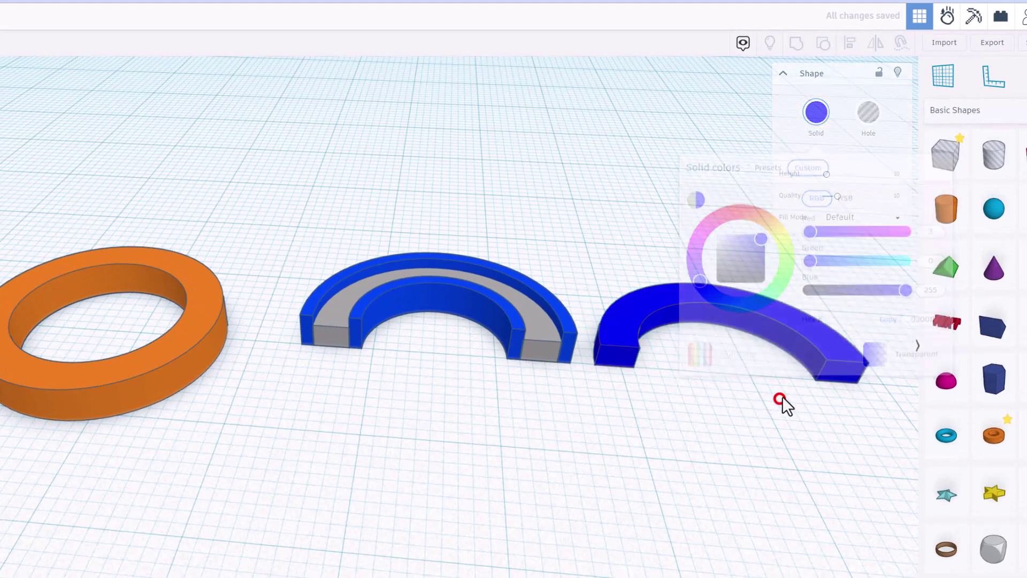
Set the newly blue half ring's fill mode to Inner Line with a line width of 1
{"action": "left_click", "coordinate": [828, 343]}
{"action": "left_click", "coordinate": [855, 215]}
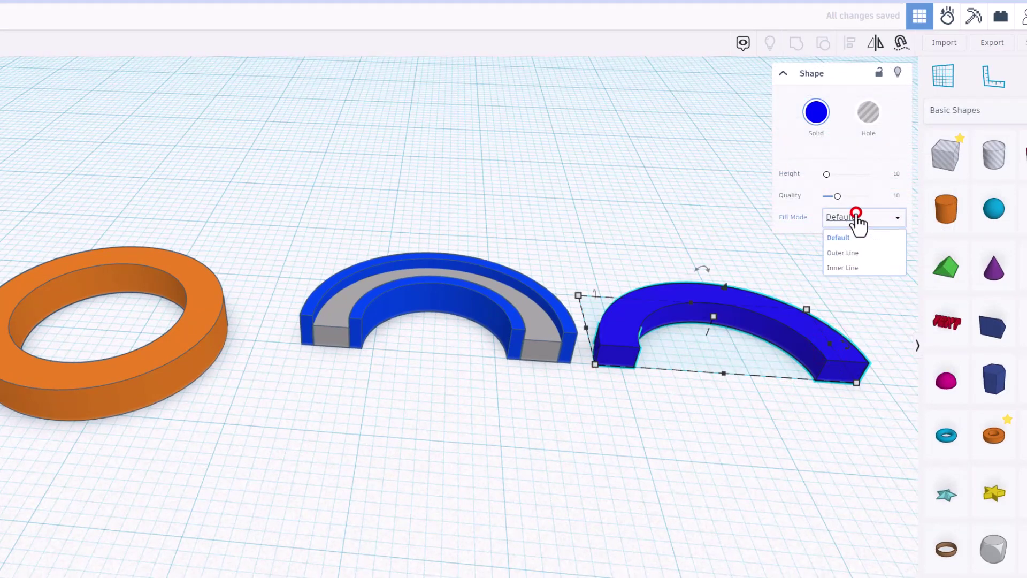
{"action": "left_click", "coordinate": [847, 266]}
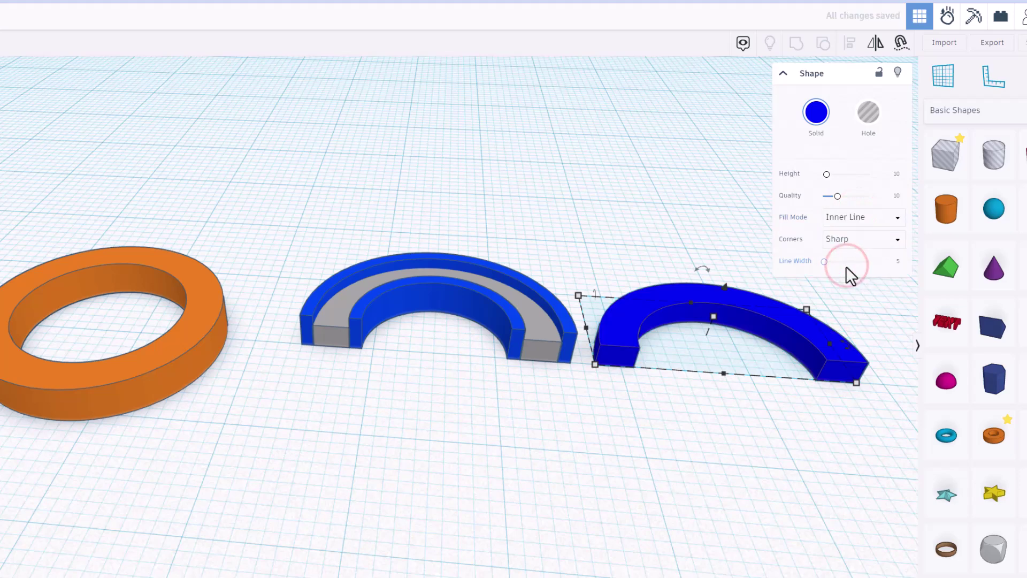
{"action": "type", "text": "1"}
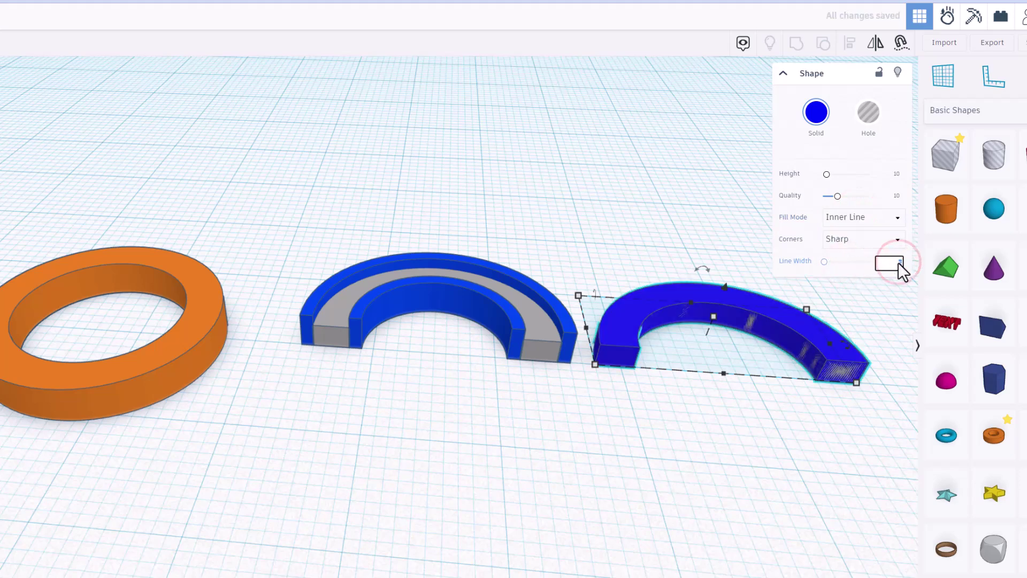
{"action": "key", "text": "Return"}
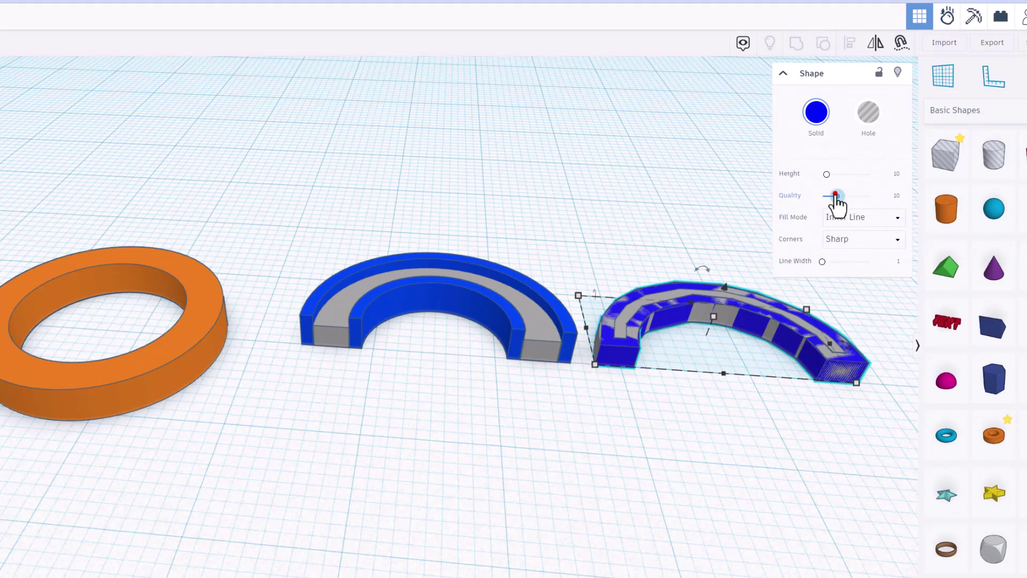
Raise the inner-line shape's quality to 24 and set its corners to Round
{"action": "left_click_drag", "start_coordinate": [835, 196], "coordinate": [886, 202]}
{"action": "left_click", "coordinate": [863, 242]}
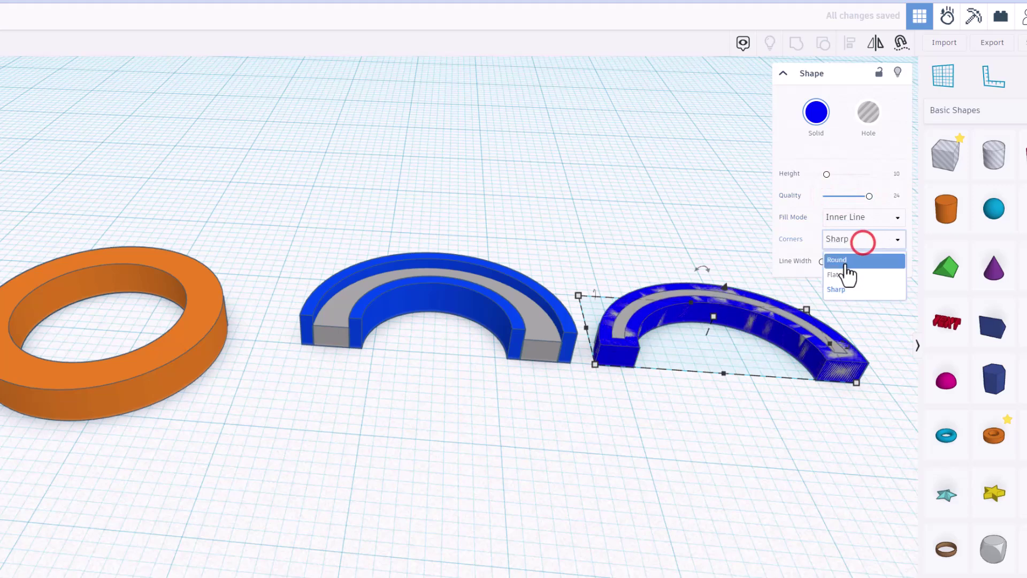
{"action": "left_click", "coordinate": [840, 260]}
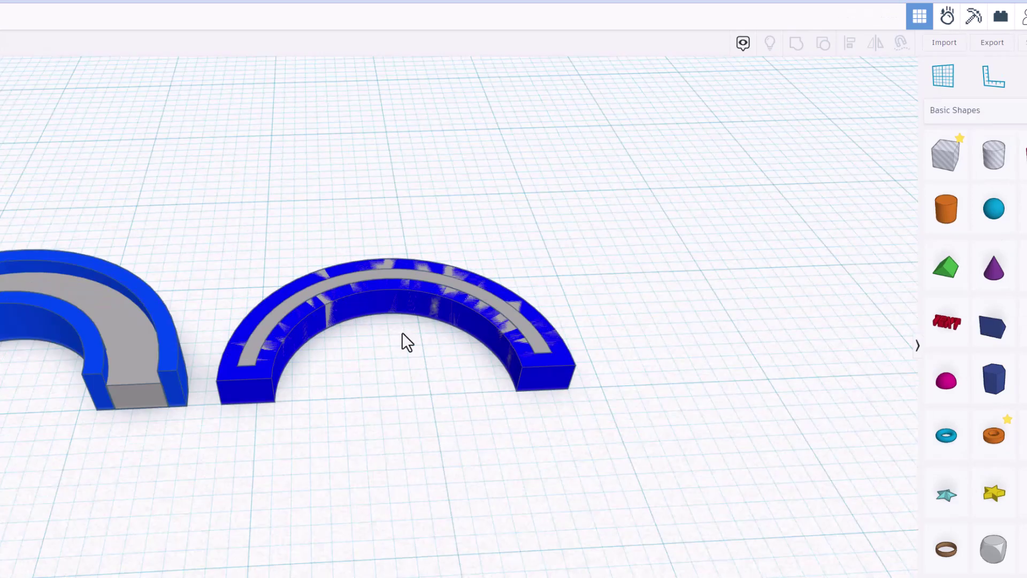
Raise the inner-line outline's height so its walls stand above the grey half ring inside it
{"action": "left_click", "coordinate": [407, 279]}
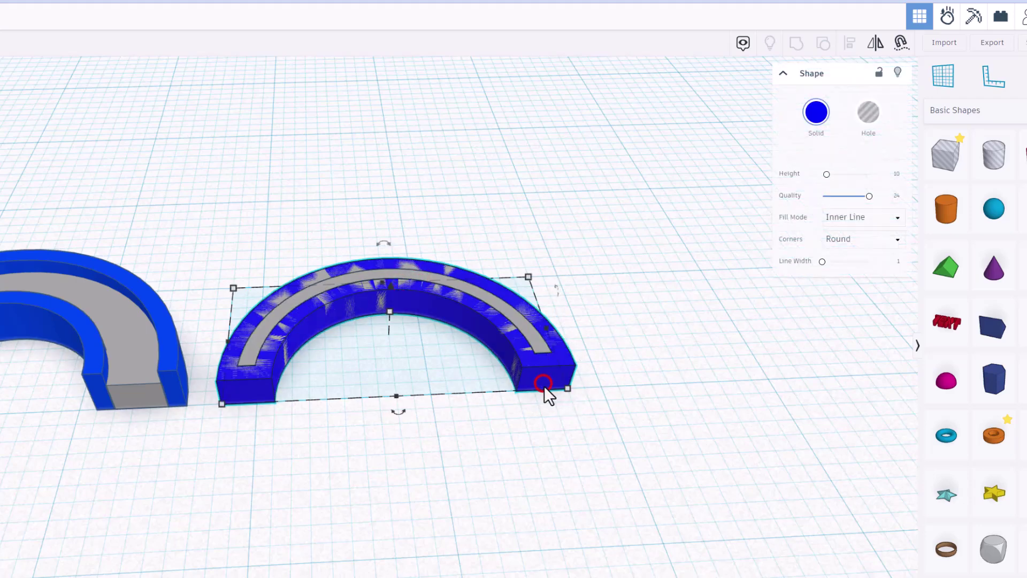
{"action": "left_click_drag", "start_coordinate": [391, 310], "coordinate": [392, 300]}
{"action": "mouse_move", "coordinate": [395, 294]}
{"action": "right_mouse_down"}
{"action": "mouse_move", "coordinate": [393, 341]}
{"action": "mouse_move", "coordinate": [399, 300]}
{"action": "right_mouse_up"}
{"action": "left_click", "coordinate": [484, 244]}
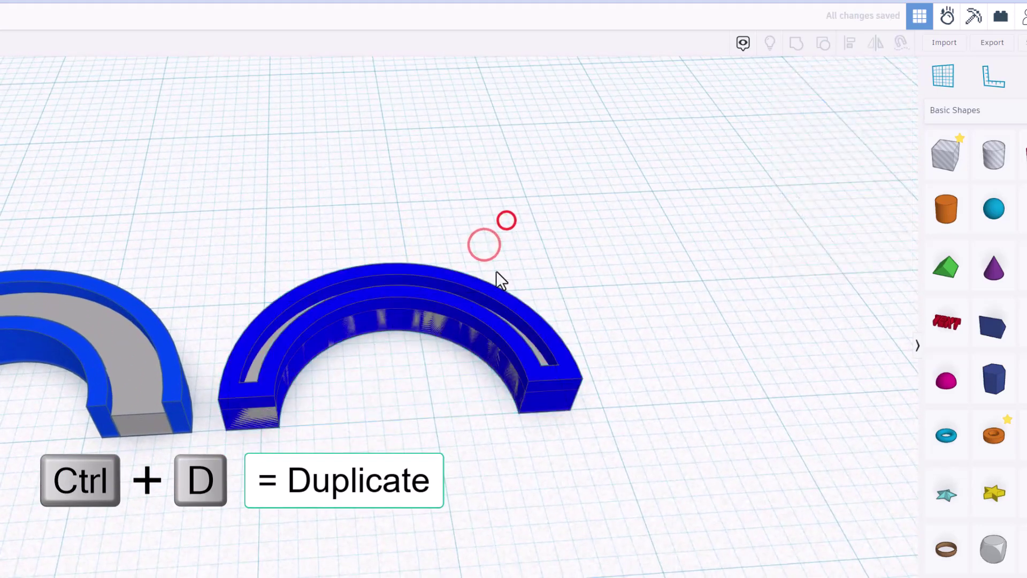
Duplicate the inner-line outline together with its grey half ring and shift the copies sideways, clear of the originals
{"action": "left_click", "coordinate": [422, 339]}
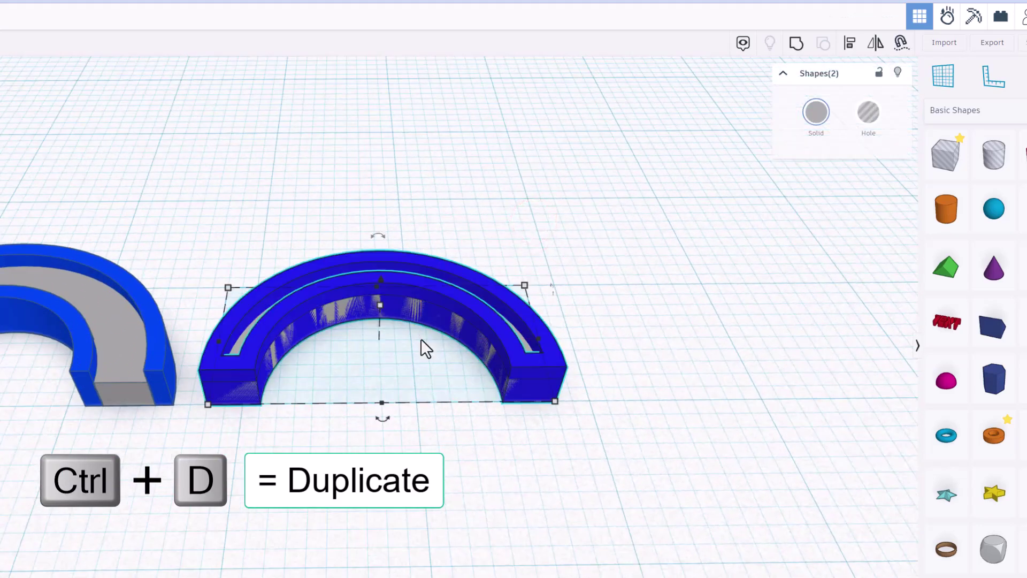
{"action": "key", "text": "ctrl+d"}
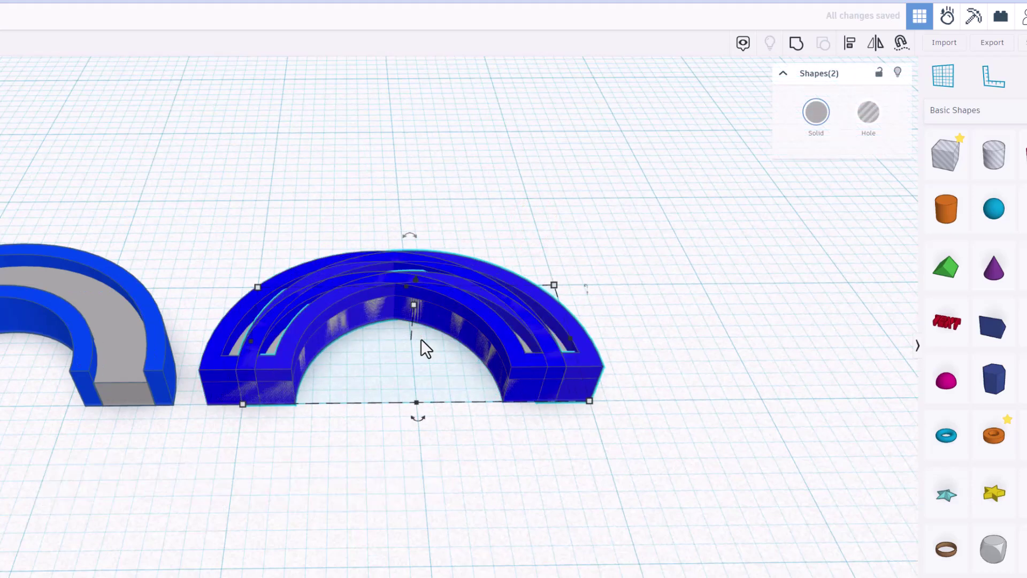
{"action": "key", "text": "shift+Right"}
{"action": "key", "text": "shift+Right"}
{"action": "left_click", "coordinate": [446, 381]}
{"action": "right_click_drag", "start_coordinate": [446, 381], "coordinate": [484, 444]}
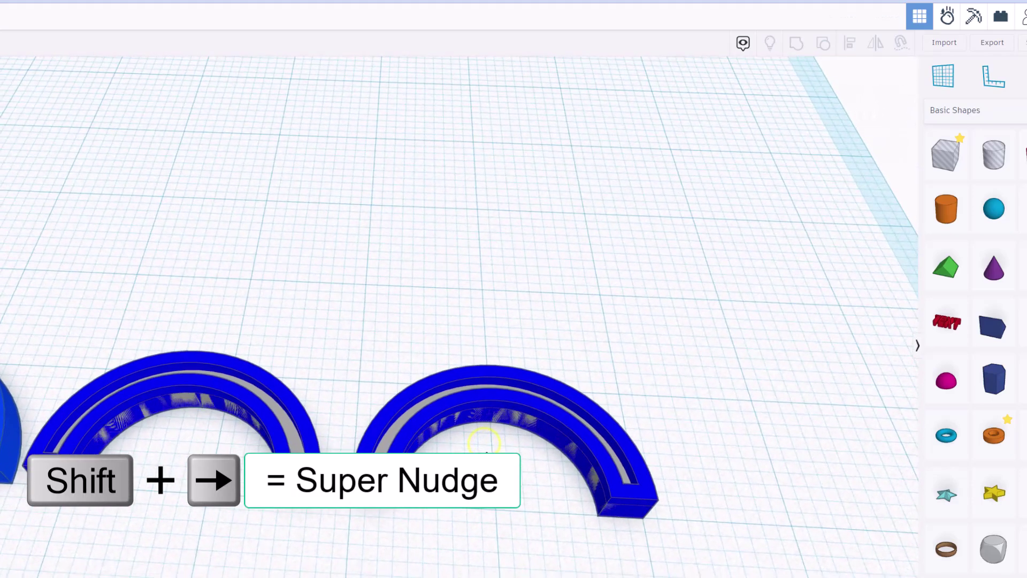
Turn the copied inner-line outline into a hole and group it with the grey half ring to cut its shape away
{"action": "left_click", "coordinate": [527, 410]}
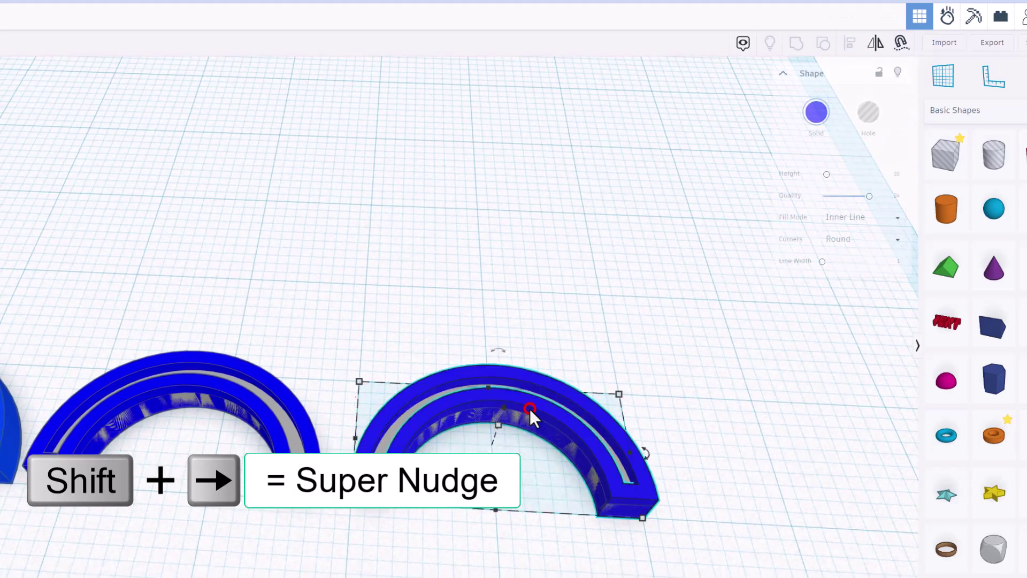
{"action": "left_click", "coordinate": [866, 117]}
{"action": "left_click", "coordinate": [592, 304]}
{"action": "left_click_drag", "start_coordinate": [554, 321], "coordinate": [428, 452]}
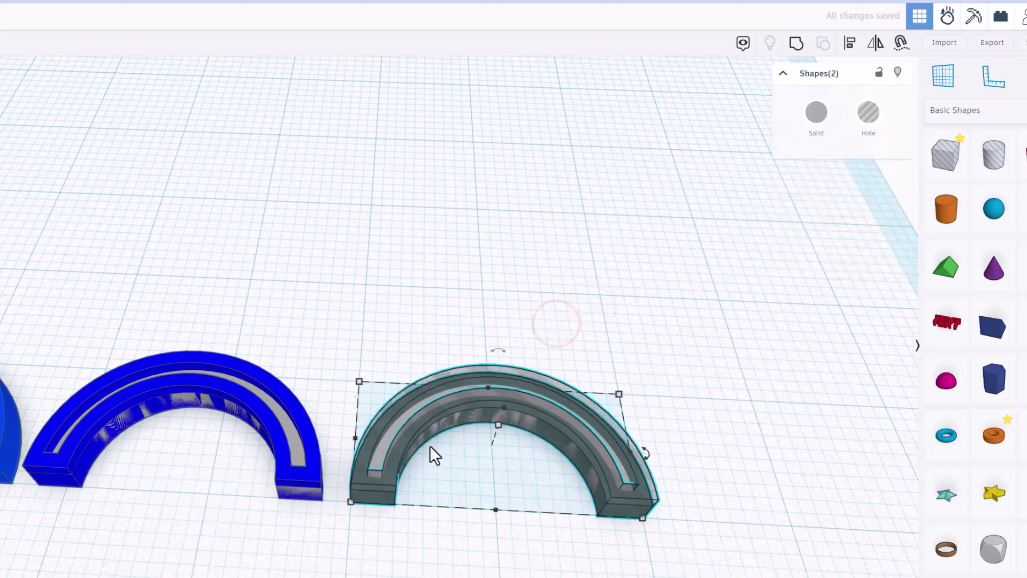
{"action": "key", "text": "ctrl+g"}
{"action": "right_click_drag", "start_coordinate": [451, 476], "coordinate": [364, 432]}
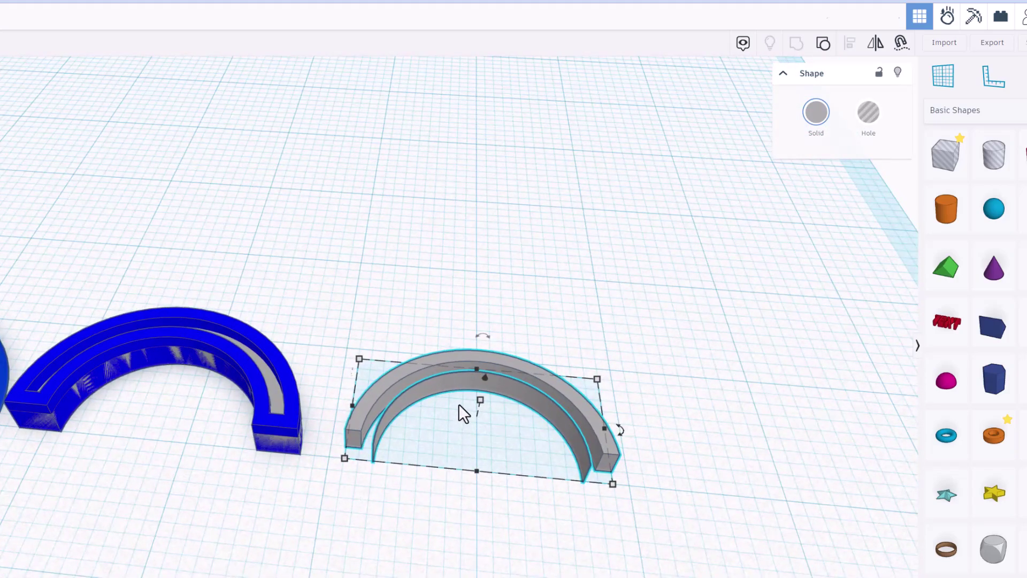
{"action": "left_click", "coordinate": [550, 507]}
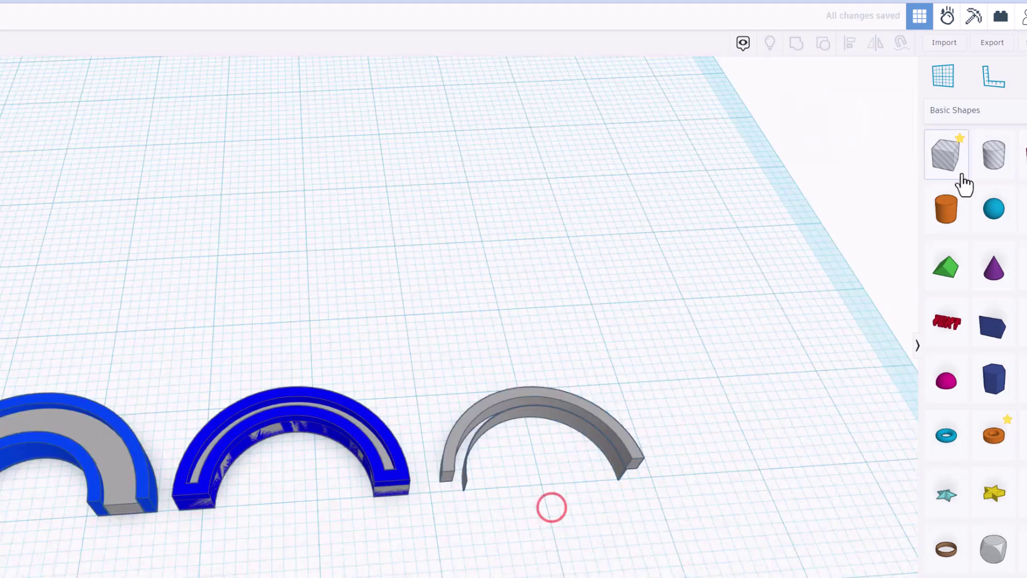
Place a cylinder hole with 64 sides over the cut grey half ring and shrink its base to 18 by 18 mm
{"action": "left_click", "coordinate": [987, 157]}
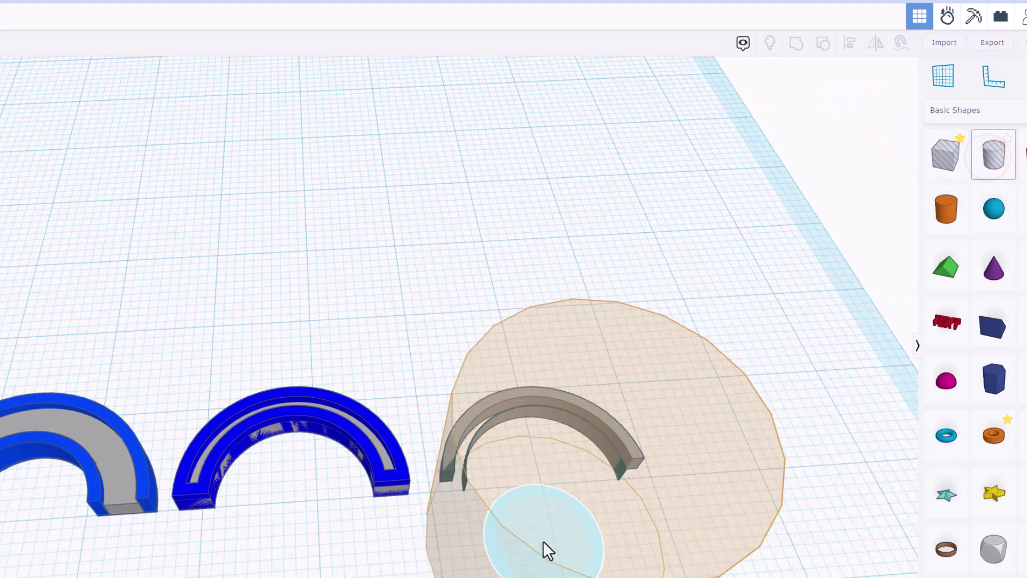
{"action": "mouse_move", "coordinate": [544, 541]}
{"action": "left_mouse_down"}
{"action": "mouse_move", "coordinate": [559, 551]}
{"action": "mouse_move", "coordinate": [553, 524]}
{"action": "left_mouse_up"}
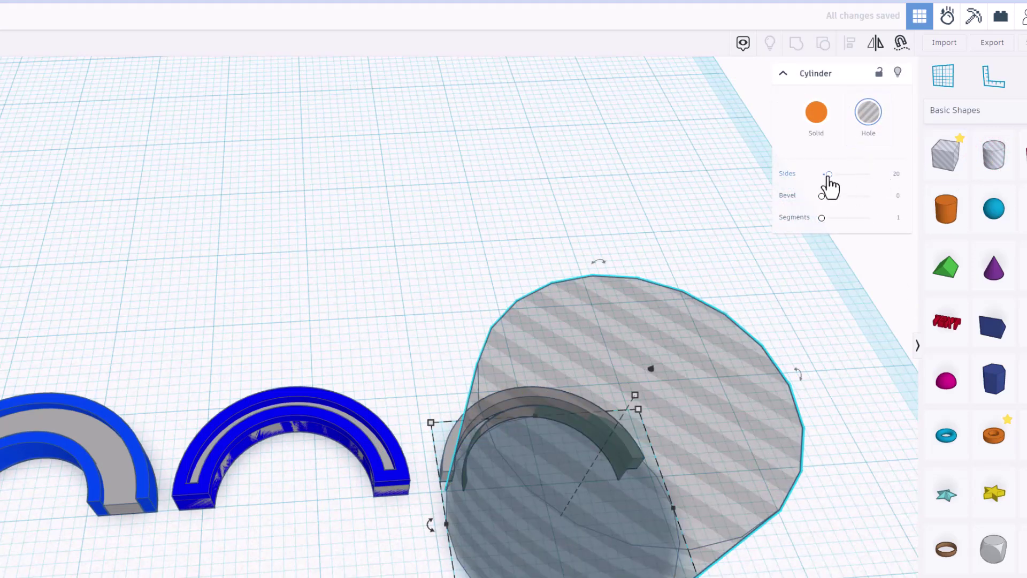
{"action": "left_click_drag", "start_coordinate": [829, 174], "coordinate": [897, 178]}
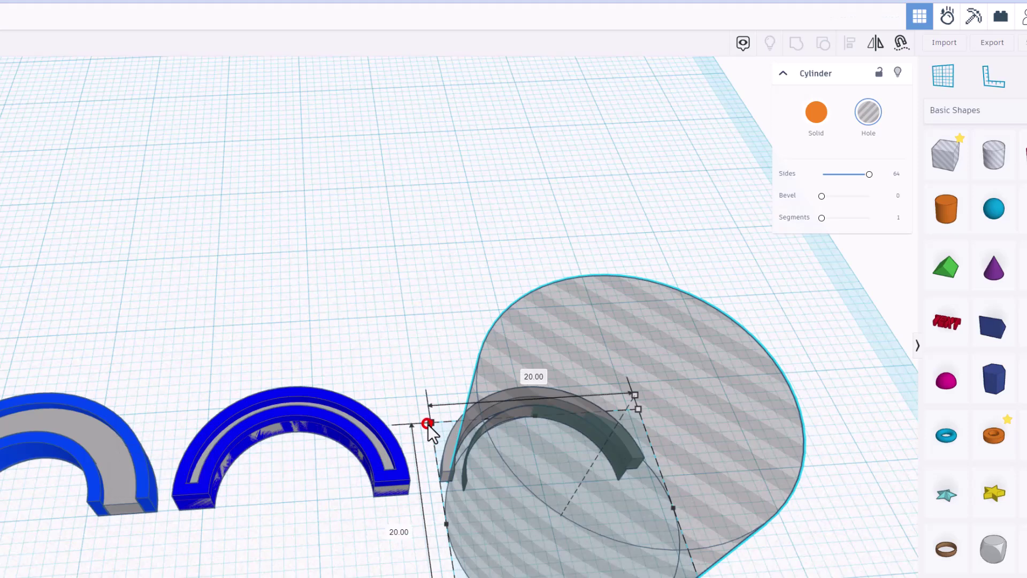
{"action": "left_click_drag", "start_coordinate": [428, 423], "coordinate": [569, 567]}
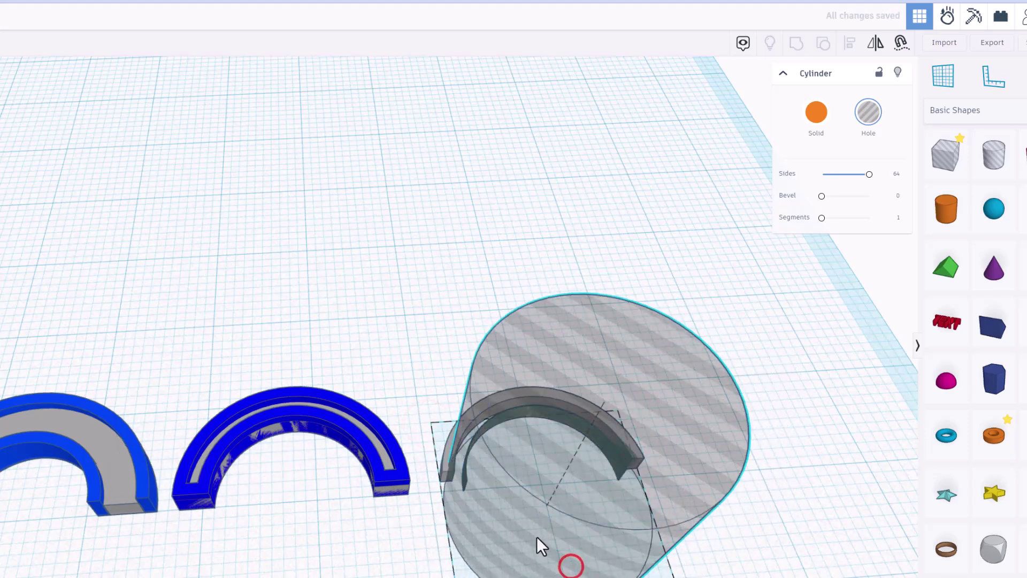
{"action": "right_click_drag", "start_coordinate": [400, 470], "coordinate": [538, 358]}
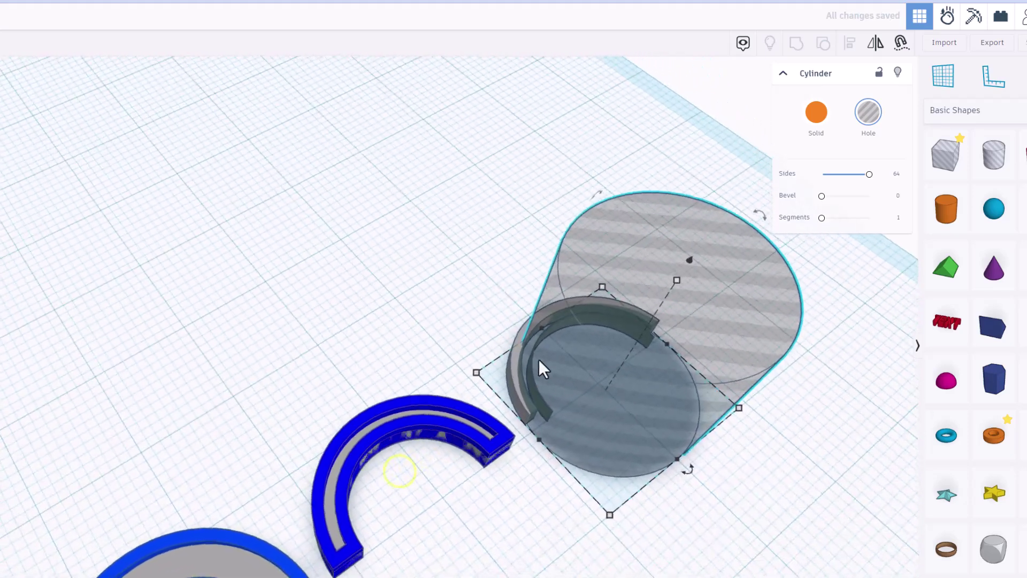
{"action": "mouse_move", "coordinate": [613, 516]}
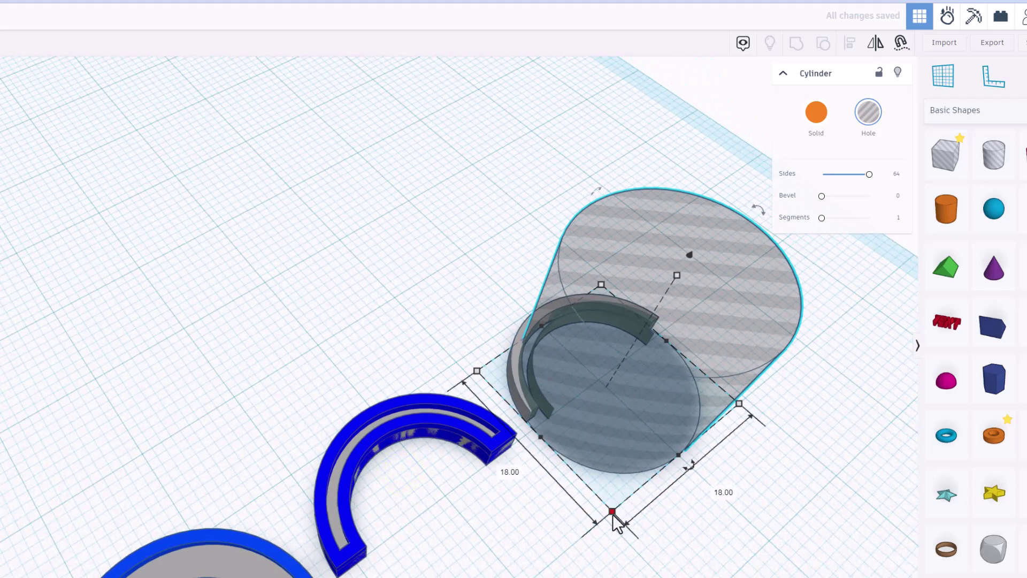
Set the snap grid to 0.1 mm and fine-tune the cylinder hole's size and position over the thin inner strip
{"action": "left_click", "coordinate": [893, 575]}
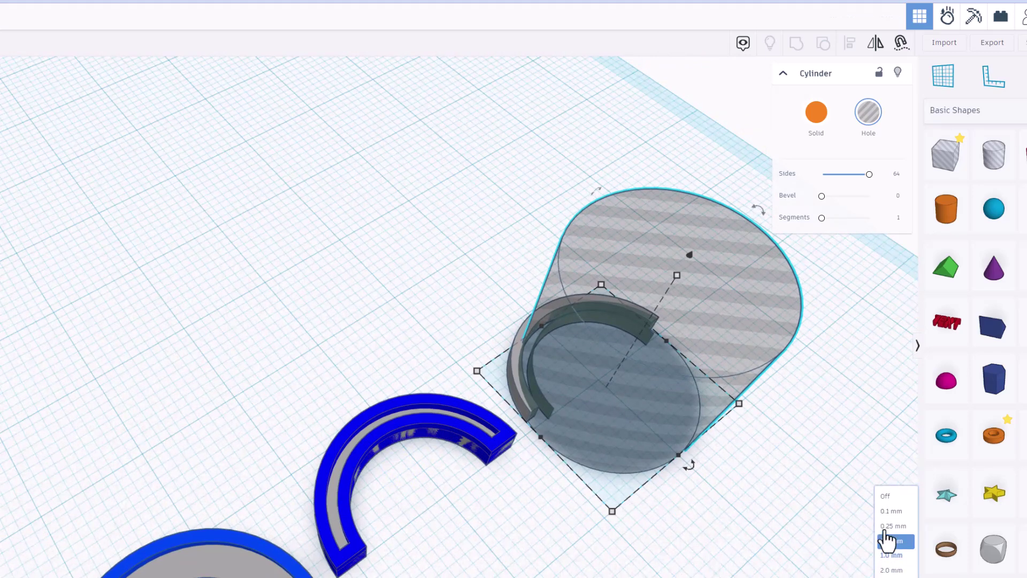
{"action": "left_click", "coordinate": [884, 515]}
{"action": "left_click_drag", "start_coordinate": [609, 515], "coordinate": [593, 471]}
{"action": "left_click_drag", "start_coordinate": [602, 403], "coordinate": [604, 409]}
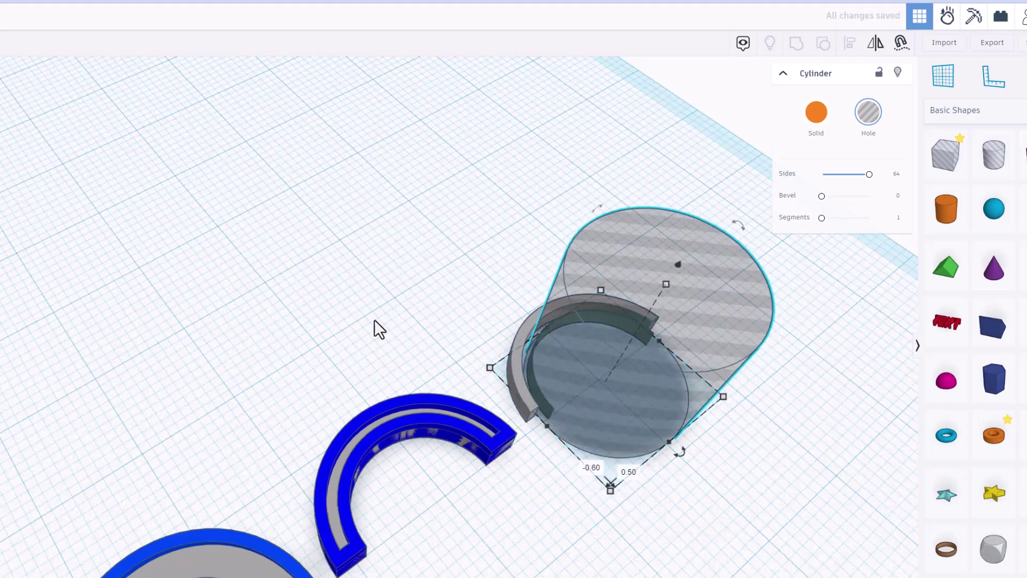
Group the cylinder hole with the cut grey half ring to remove the thin inner strip
{"action": "right_click_drag", "start_coordinate": [328, 260], "coordinate": [91, 232]}
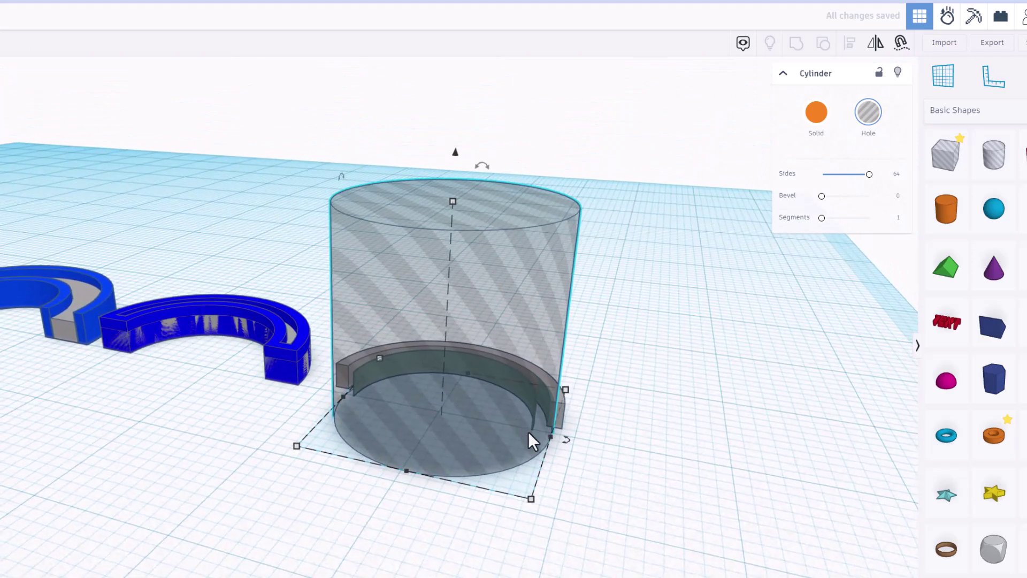
{"action": "left_click_drag", "start_coordinate": [531, 452], "coordinate": [526, 451]}
{"action": "right_click_drag", "start_coordinate": [508, 453], "coordinate": [561, 458]}
{"action": "left_click_drag", "start_coordinate": [711, 415], "coordinate": [711, 415]}
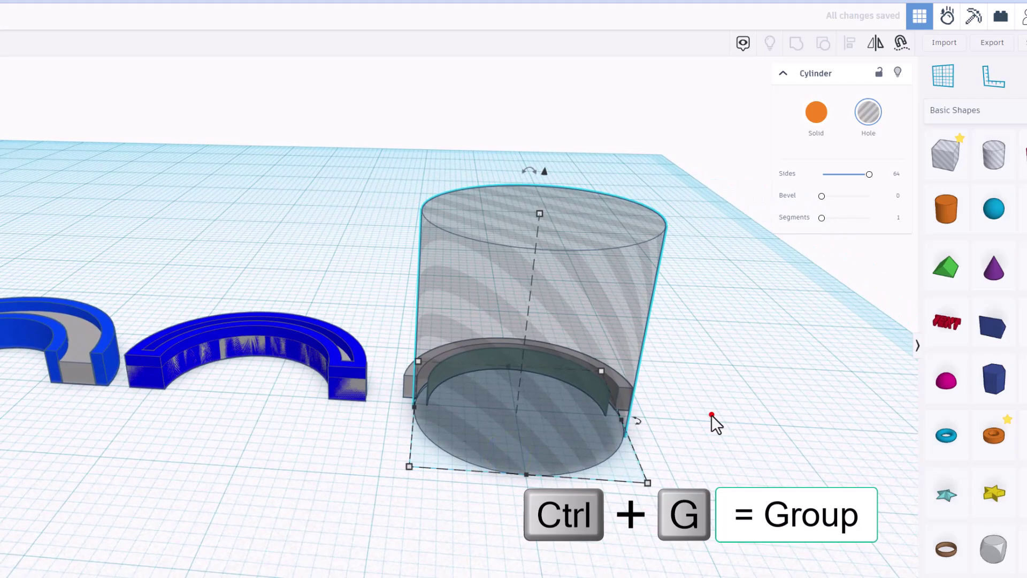
{"action": "left_click_drag", "start_coordinate": [704, 356], "coordinate": [556, 437]}
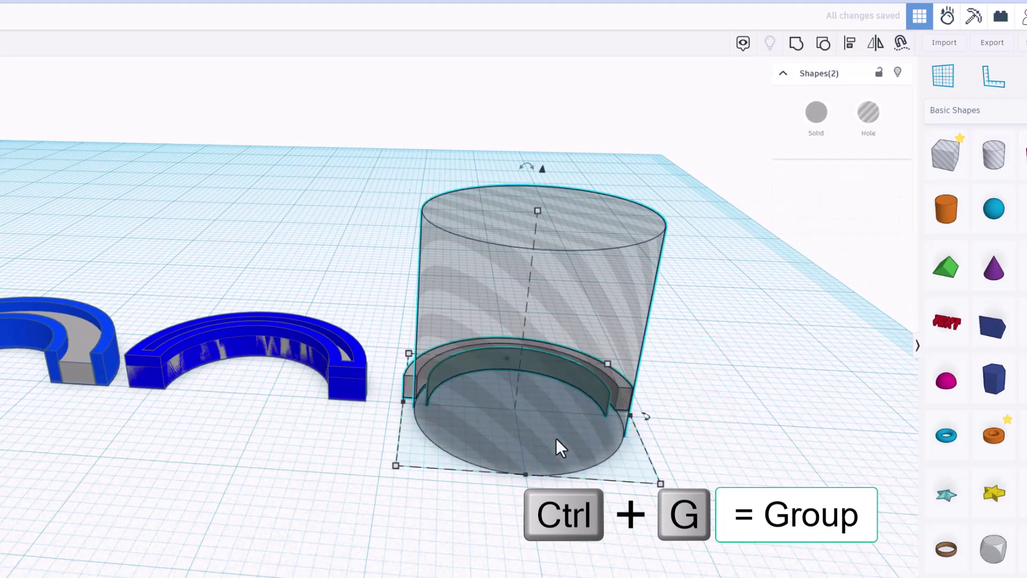
{"action": "key", "text": "ctrl+g"}
Examine the thin grey arc alongside the orange ring and the two blue half-ring channels
{"action": "right_click_drag", "start_coordinate": [553, 422], "coordinate": [556, 490]}
{"action": "scroll", "coordinate": [567, 484], "scroll_direction": "up", "scroll_amount": 2}
{"action": "scroll", "coordinate": [481, 495], "scroll_direction": "down", "scroll_amount": 1}
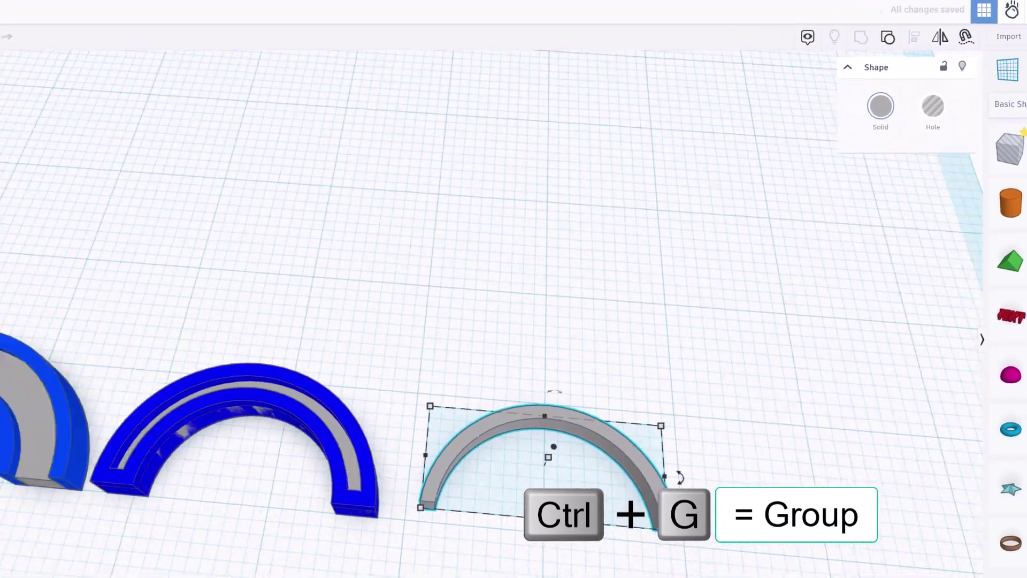
{"action": "scroll", "coordinate": [561, 505], "scroll_direction": "down", "scroll_amount": 2}
{"action": "middle_click_drag", "start_coordinate": [438, 512], "coordinate": [641, 446]}
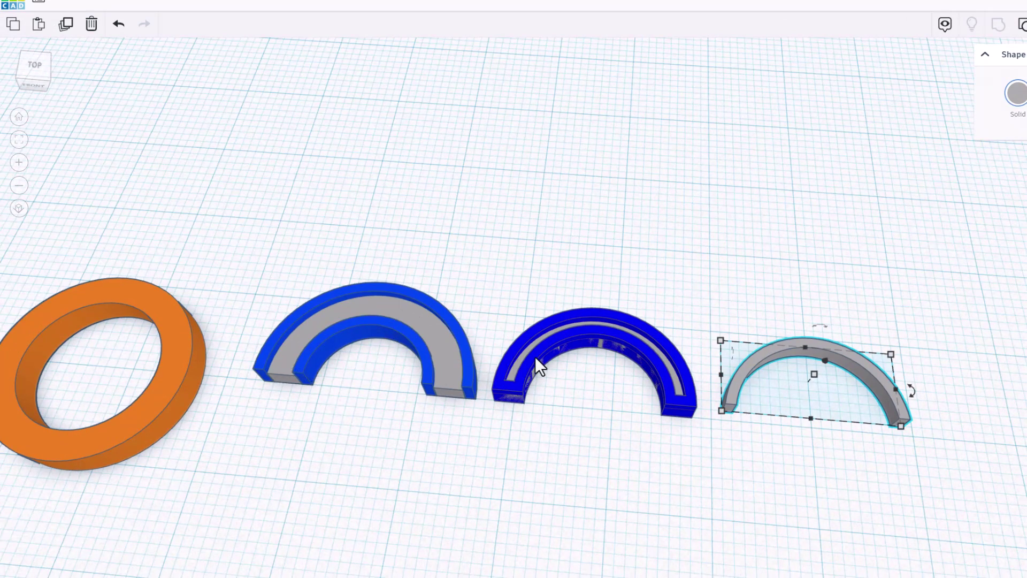
{"action": "right_click_drag", "start_coordinate": [840, 427], "coordinate": [856, 406]}
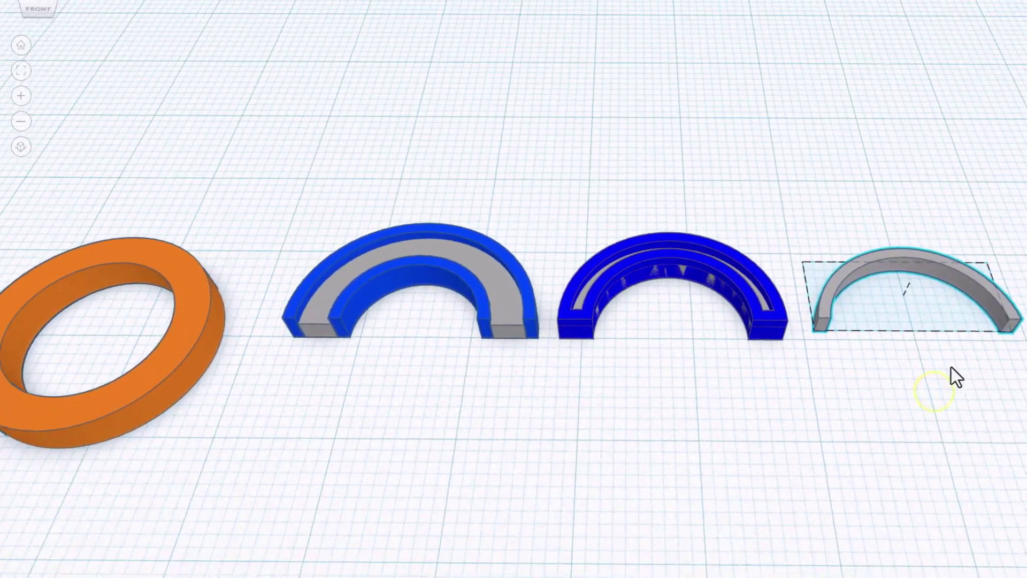
{"action": "right_click_drag", "start_coordinate": [952, 367], "coordinate": [949, 319]}
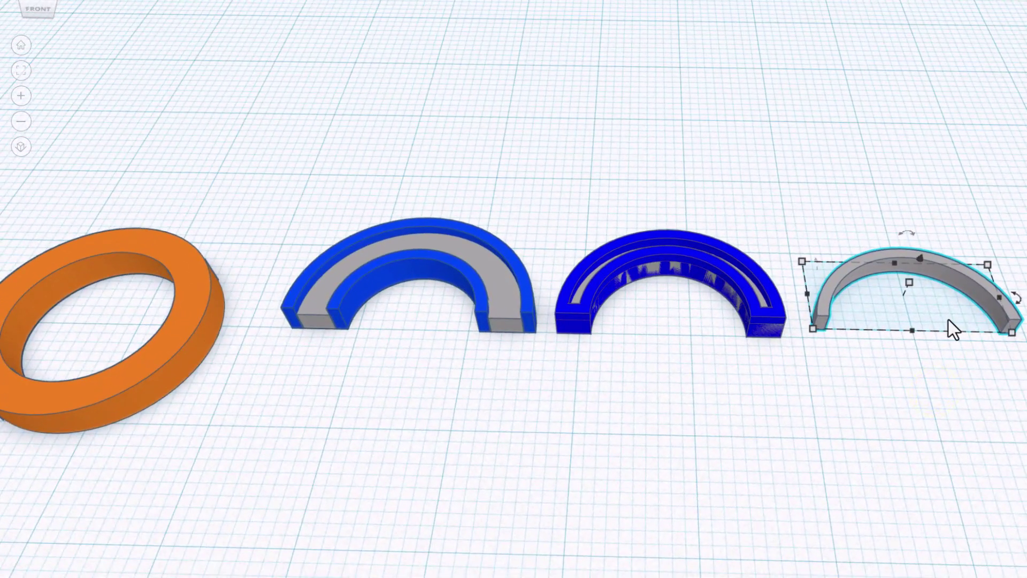
{"action": "mouse_move", "coordinate": [899, 357]}
{"action": "right_mouse_down"}
{"action": "mouse_move", "coordinate": [944, 344]}
{"action": "mouse_move", "coordinate": [922, 306]}
{"action": "mouse_move", "coordinate": [884, 328]}
{"action": "mouse_move", "coordinate": [882, 362]}
{"action": "right_mouse_up"}
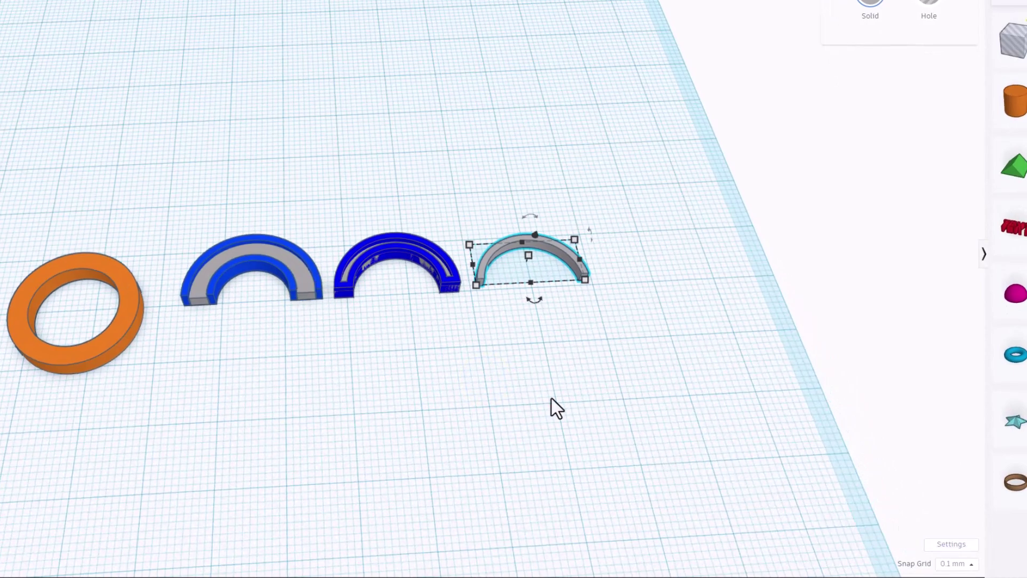
Change the workspace background to the light periwinkle preset colour and hide the workplane grid
{"action": "left_click", "coordinate": [943, 545]}
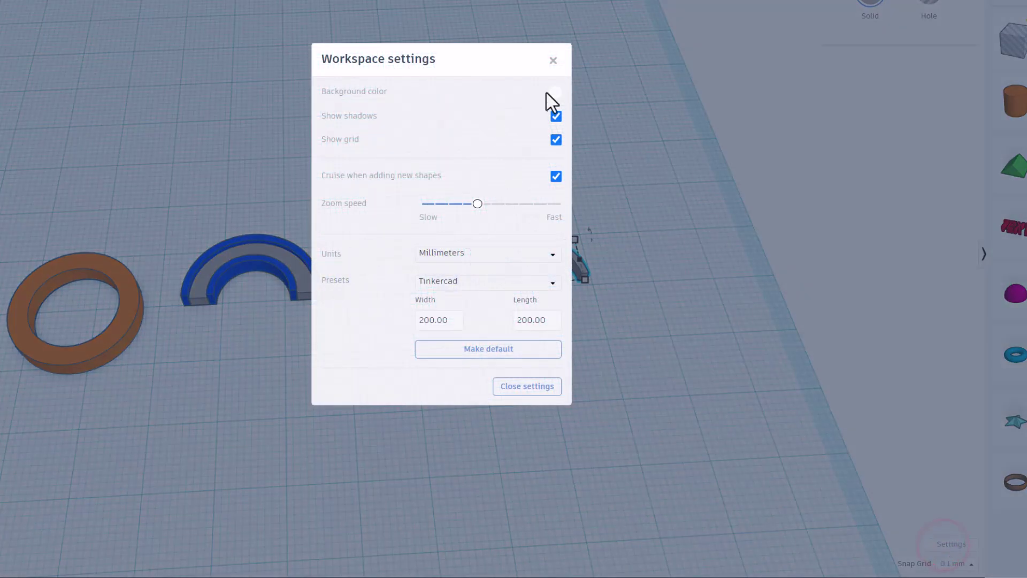
{"action": "left_click", "coordinate": [547, 95]}
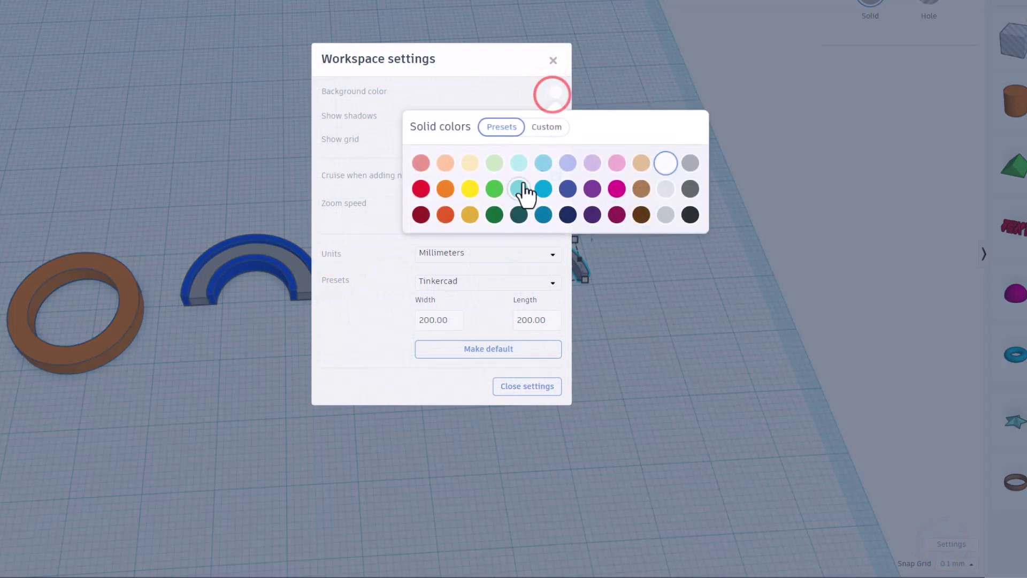
{"action": "left_click", "coordinate": [573, 167]}
{"action": "left_click", "coordinate": [456, 97]}
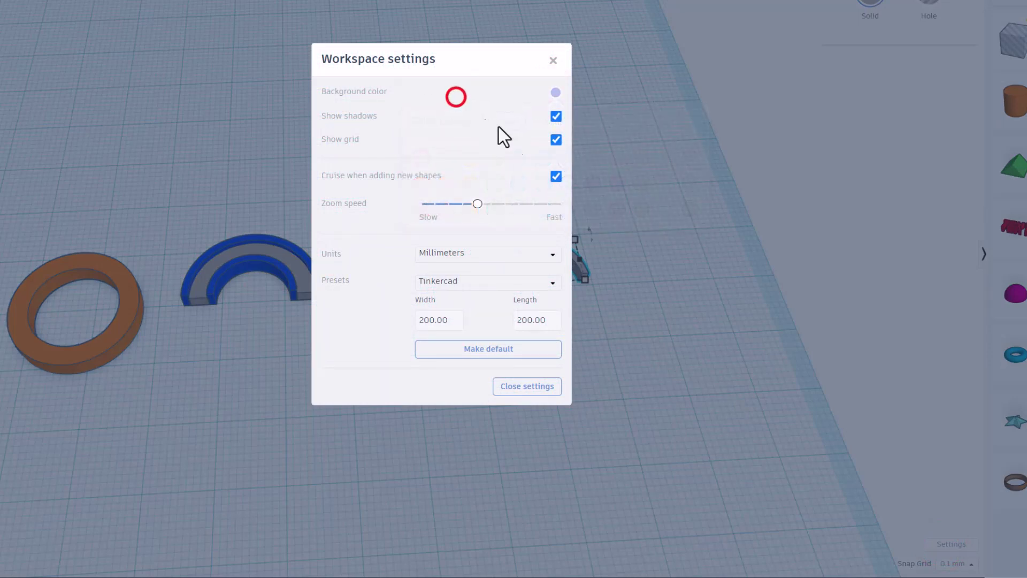
{"action": "left_click", "coordinate": [555, 141]}
{"action": "left_click", "coordinate": [609, 155]}
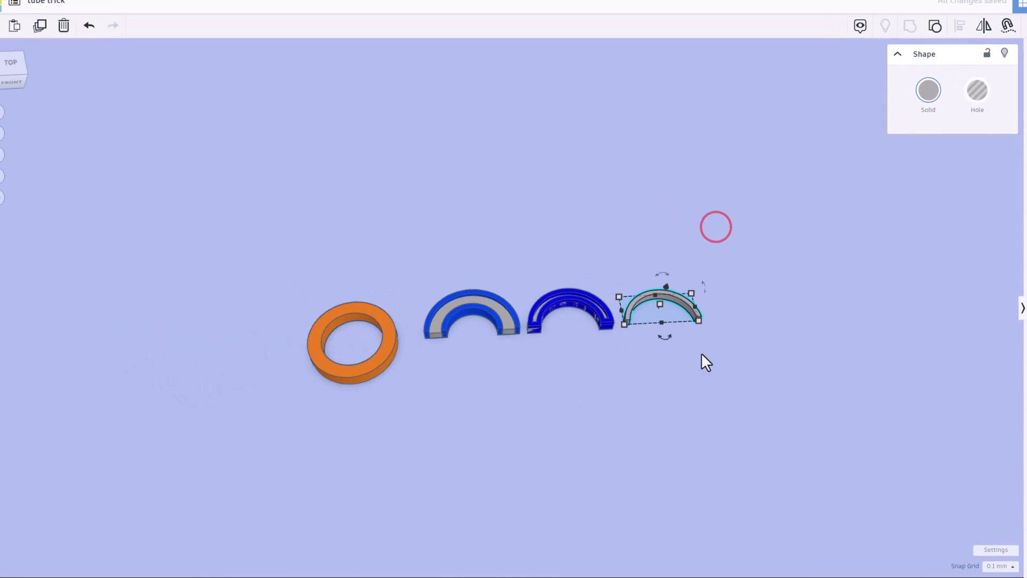
{"action": "right_click_drag", "start_coordinate": [672, 387], "coordinate": [660, 422]}
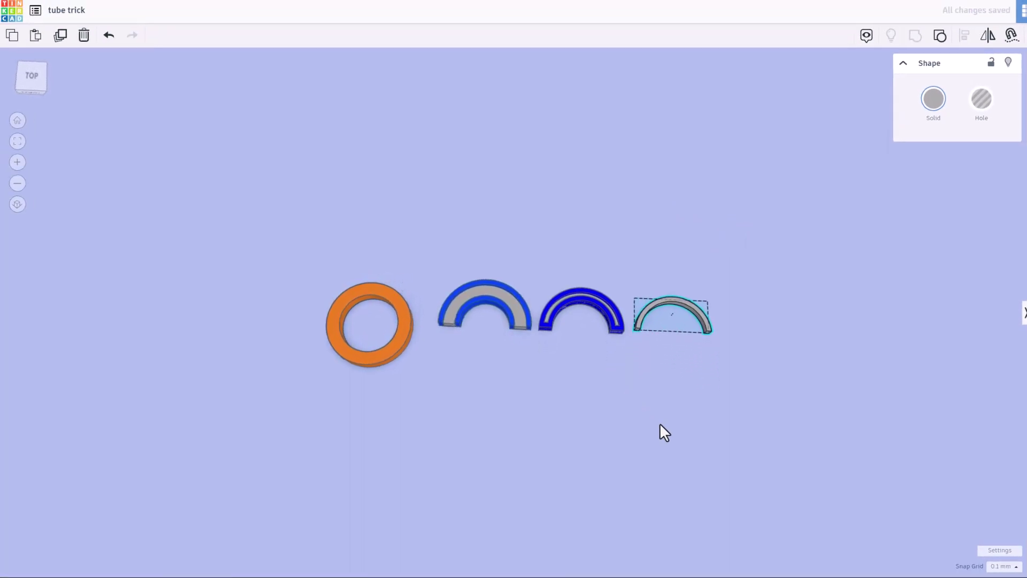
Return to the designs dashboard and open the properties of the tube trick design
{"action": "left_click", "coordinate": [11, 13]}
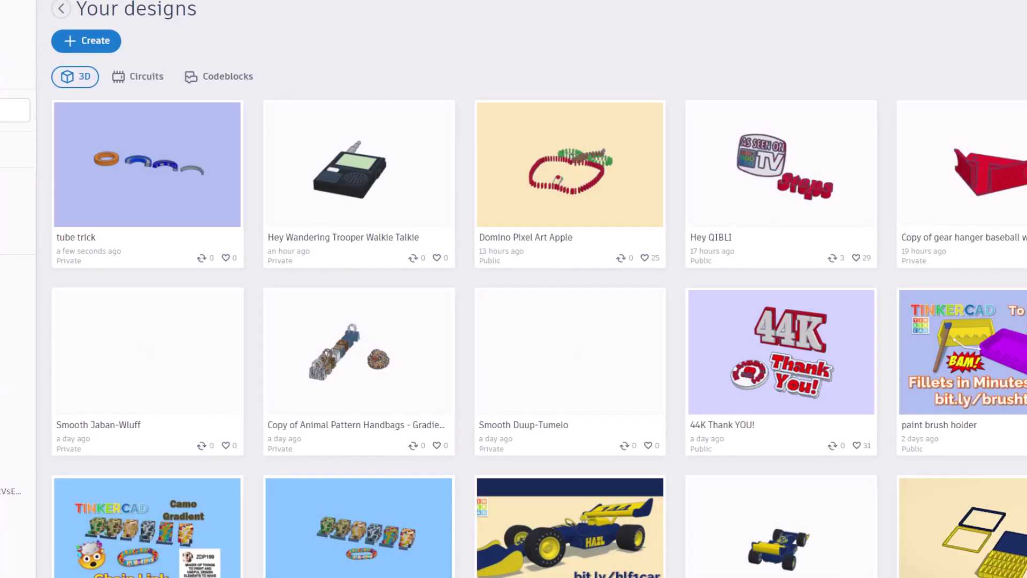
{"action": "mouse_move", "coordinate": [141, 205]}
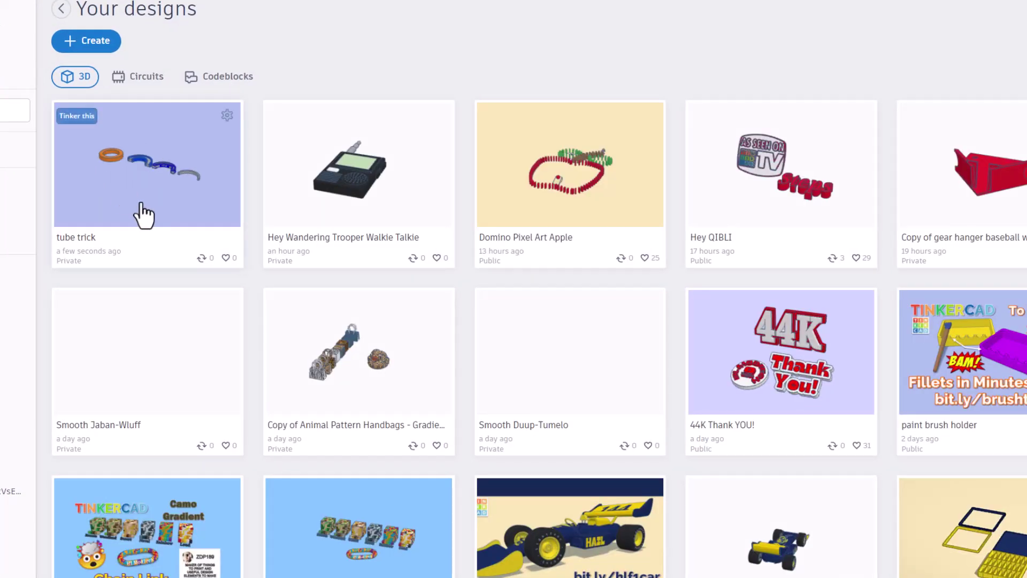
{"action": "left_click", "coordinate": [223, 115]}
{"action": "left_click", "coordinate": [182, 122]}
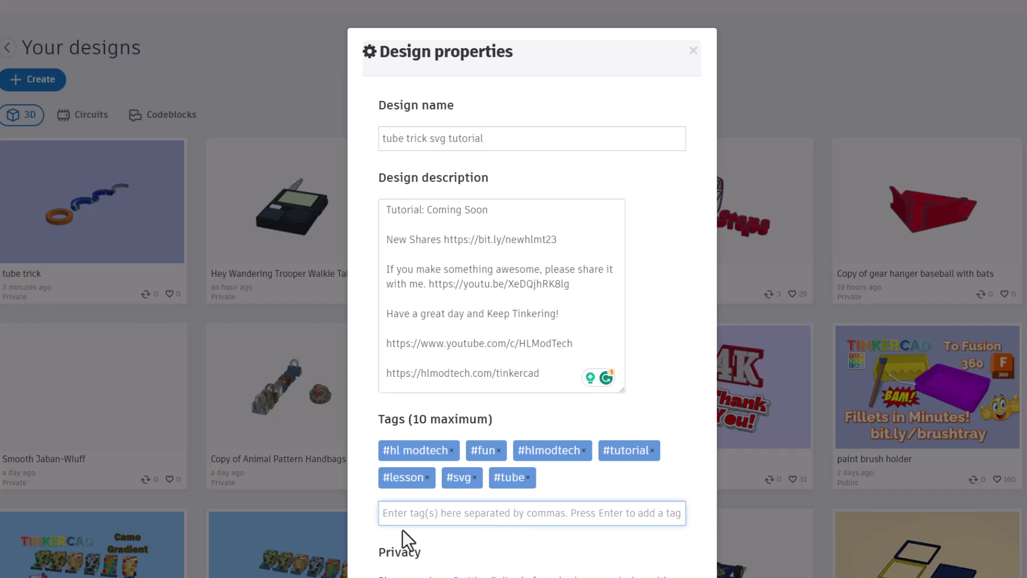
Tag the design with svg and tube, and add the hlmt23 tag and remove it again
{"action": "left_click", "coordinate": [422, 518]}
{"action": "type", "text": "hlm"}
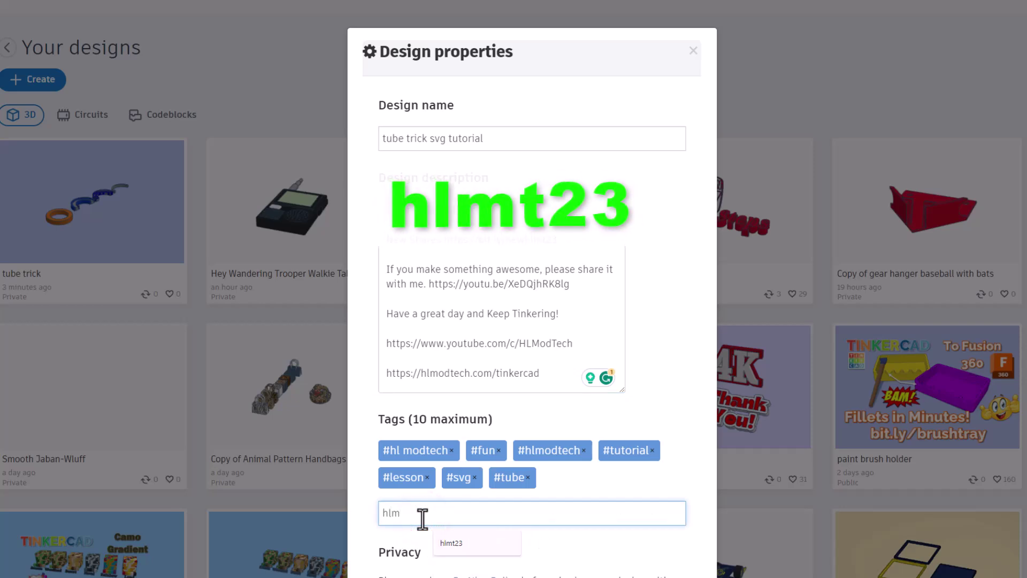
{"action": "type", "text": "t23"}
{"action": "key", "text": "Return"}
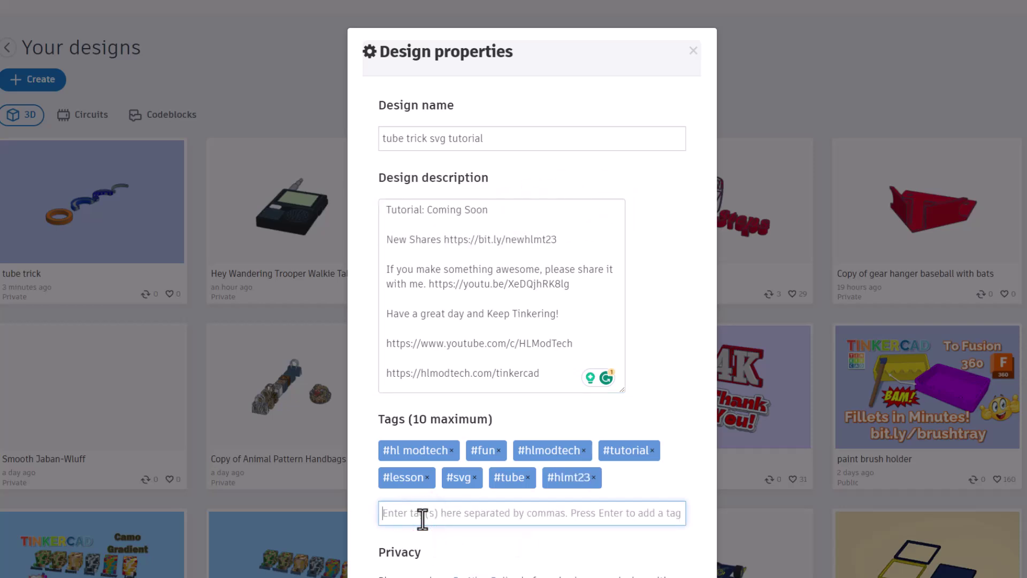
{"action": "left_click", "coordinate": [592, 477]}
Set the design's privacy to Public and complete the not-a-robot check
{"action": "scroll", "coordinate": [528, 556], "scroll_direction": "down", "scroll_amount": 5}
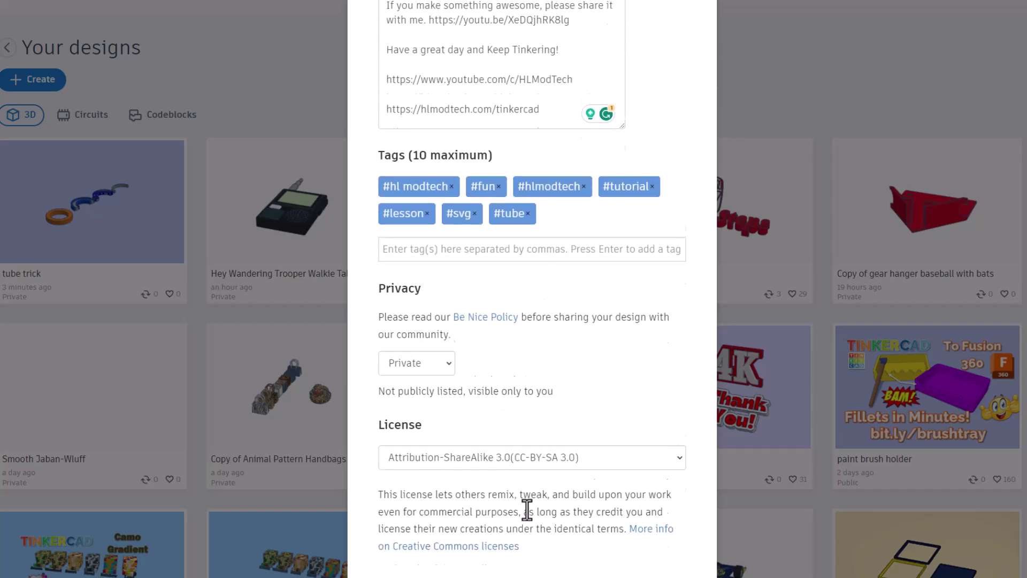
{"action": "left_click", "coordinate": [423, 349]}
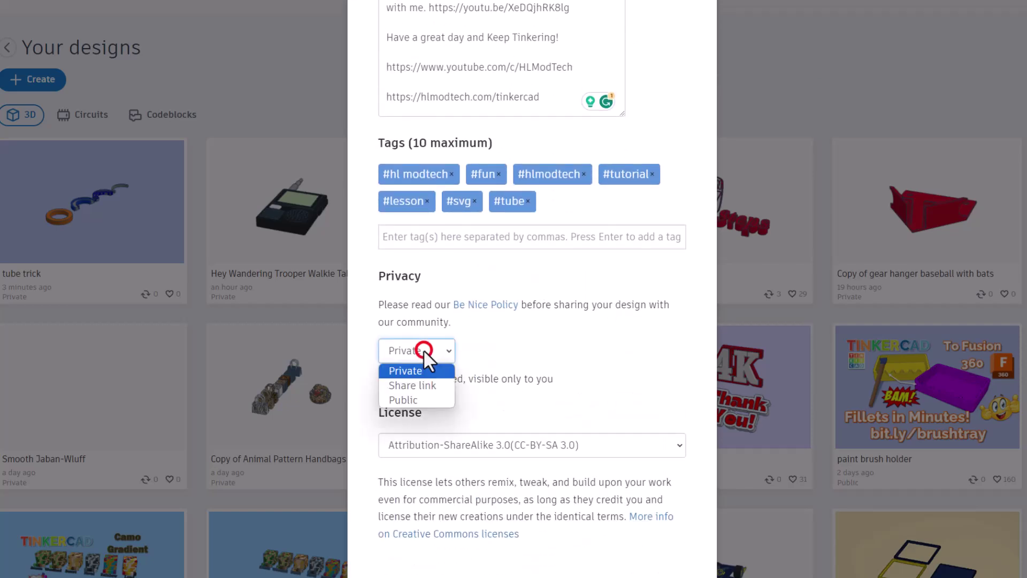
{"action": "left_click", "coordinate": [413, 401]}
{"action": "scroll", "coordinate": [439, 444], "scroll_direction": "down", "scroll_amount": 1}
{"action": "left_click", "coordinate": [394, 369]}
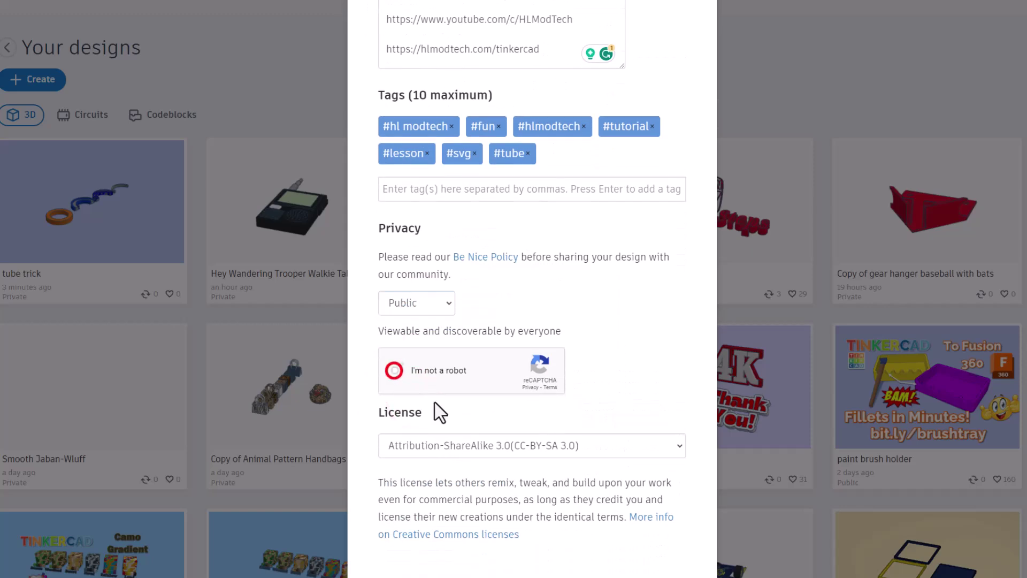
Set the license to Attribution-NoDerivs 3.0 (CC-BY-ND 3.0), review the design properties and save the changes
{"action": "left_click", "coordinate": [461, 445]}
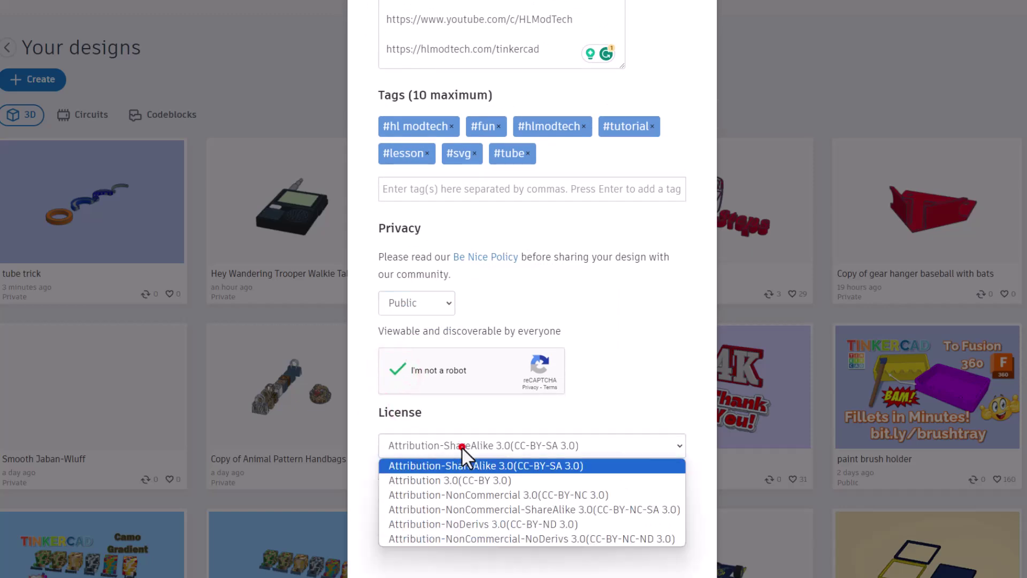
{"action": "left_click", "coordinate": [464, 523]}
{"action": "scroll", "coordinate": [471, 514], "scroll_direction": "up", "scroll_amount": 6}
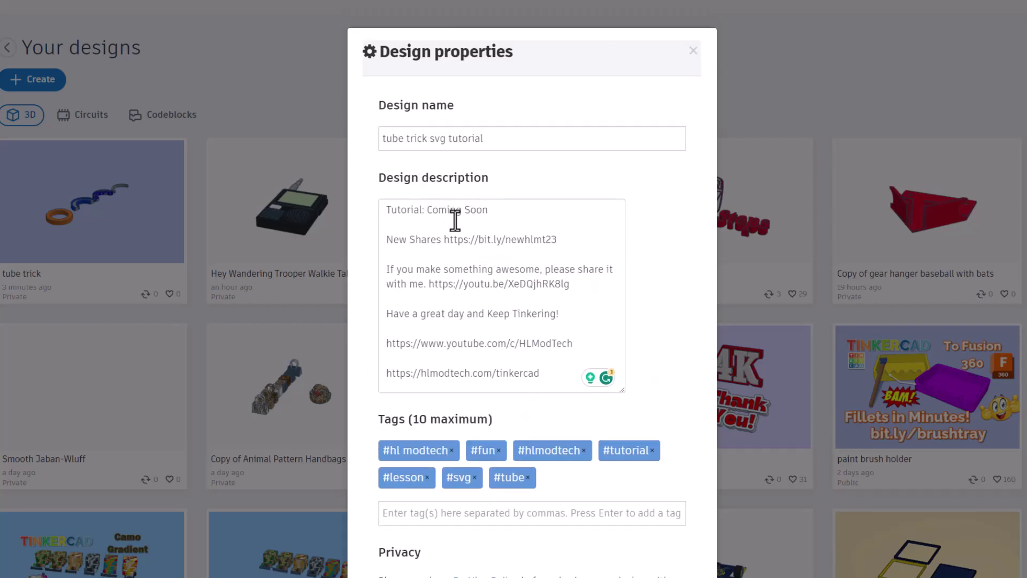
{"action": "scroll", "coordinate": [653, 245], "scroll_direction": "down", "scroll_amount": 7}
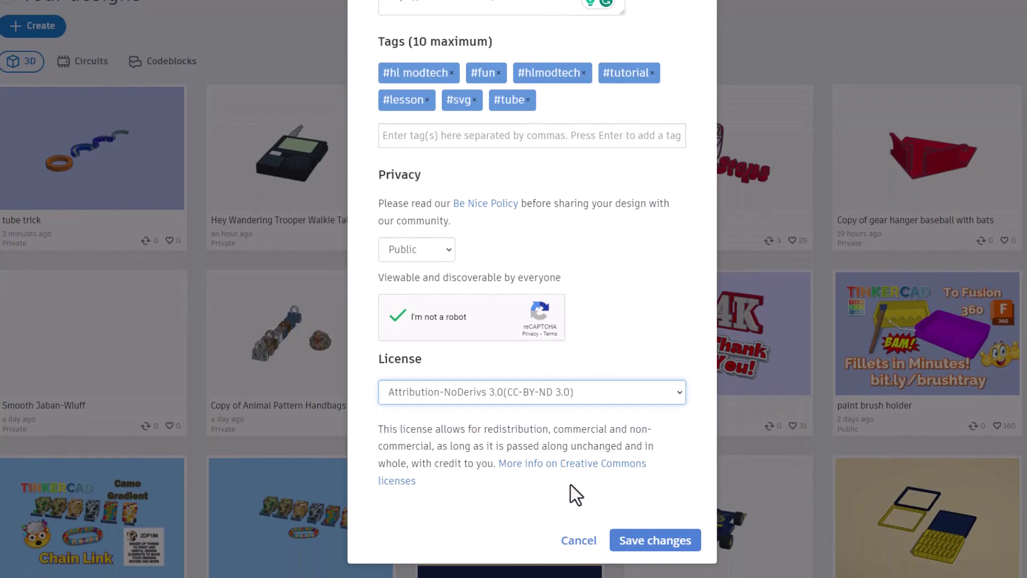
{"action": "left_click", "coordinate": [639, 541]}
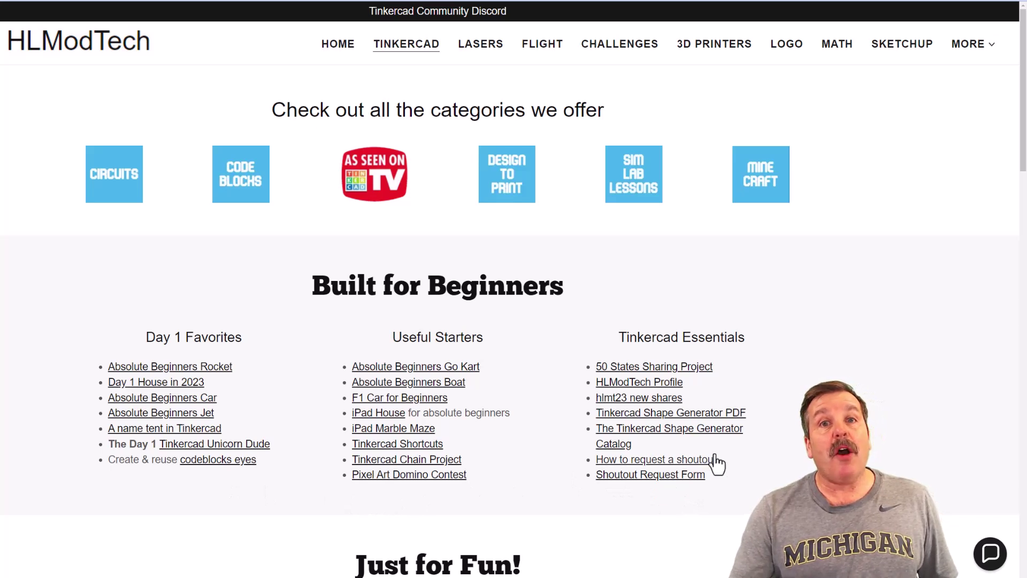
On the HLModTech website, view and close the contact chat and open the Tinkercad Community Discord invitation
{"action": "left_click", "coordinate": [989, 562]}
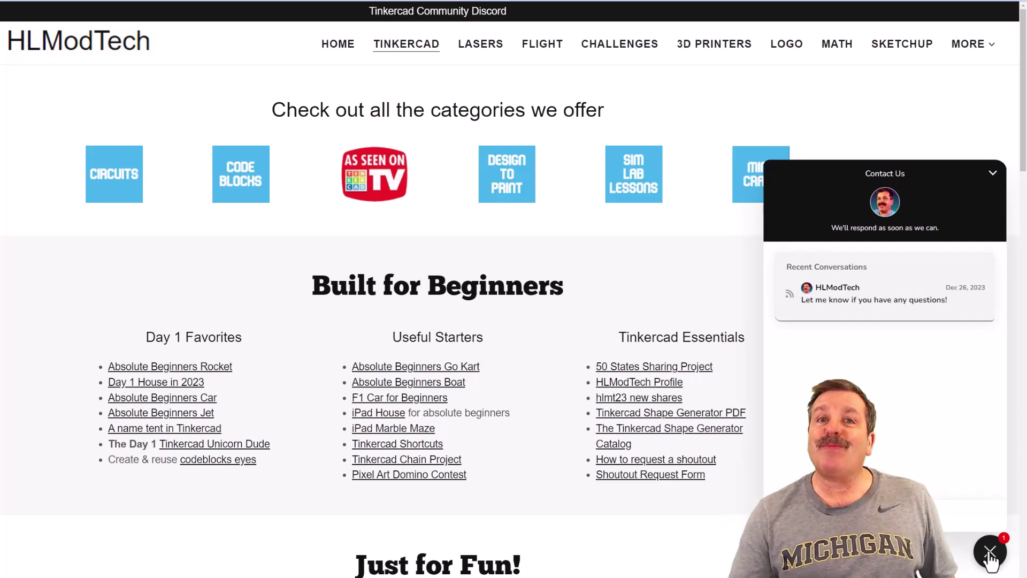
{"action": "left_click", "coordinate": [989, 553]}
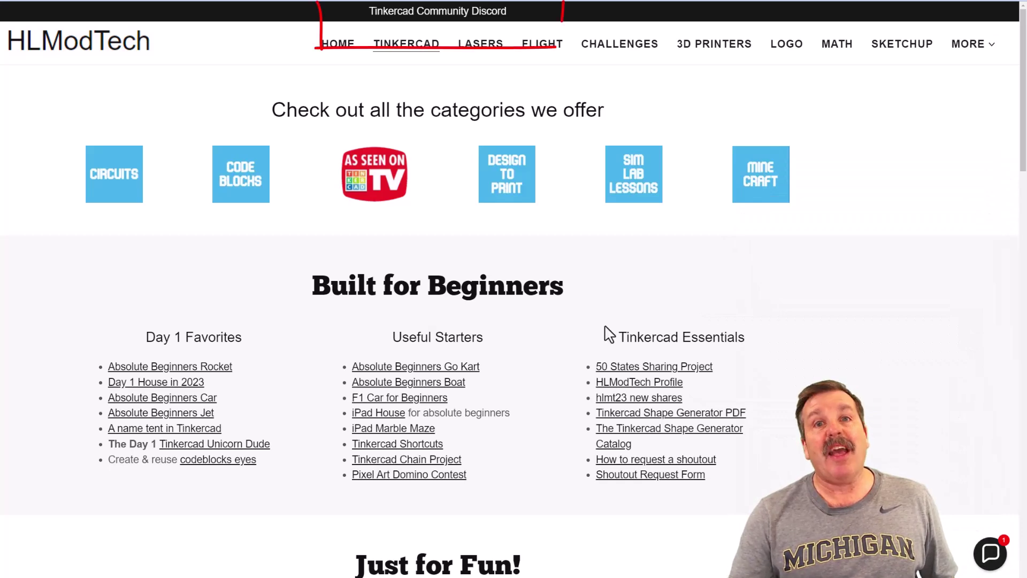
{"action": "left_click", "coordinate": [442, 22]}
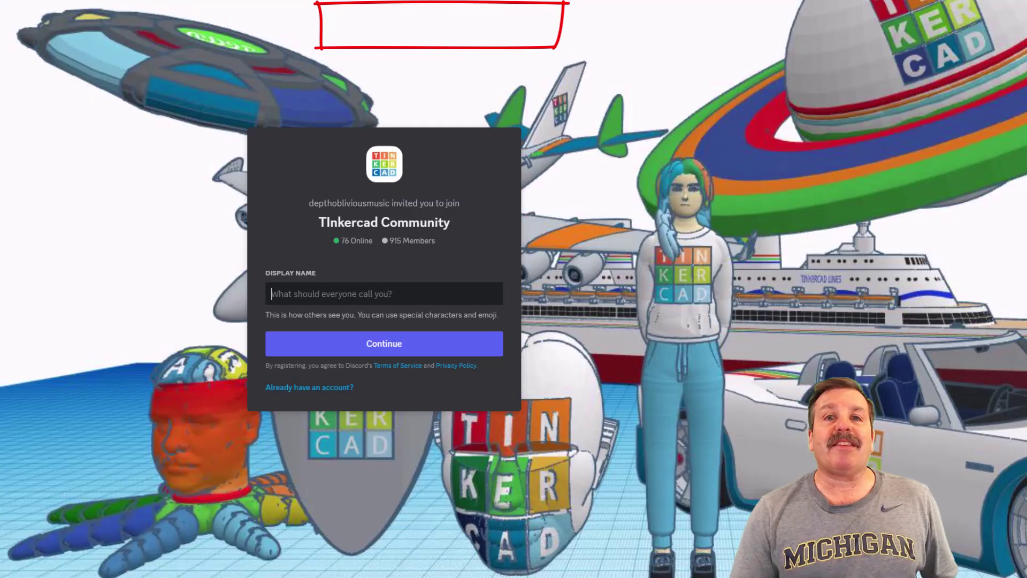